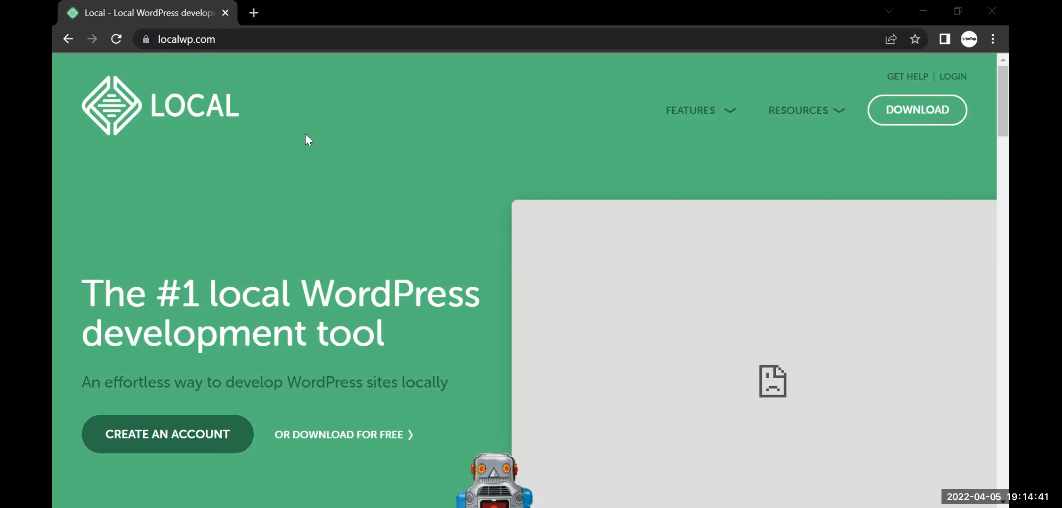
# Reload the localwp.com homepage so its broken preview image loads
pyautogui.click(116, 39)
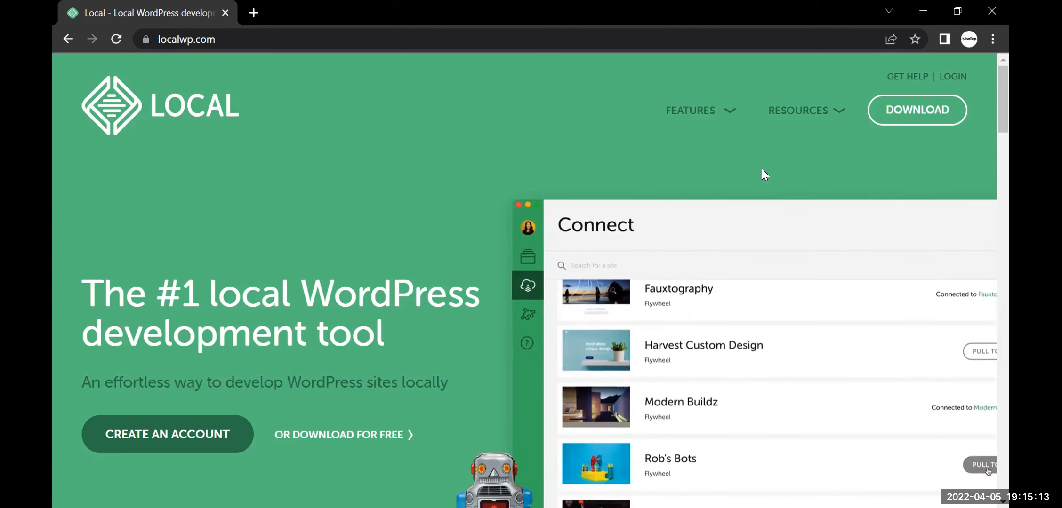
# Open the Download Local dialog from the localwp.com navigation's DOWNLOAD button
pyautogui.click(916, 113)
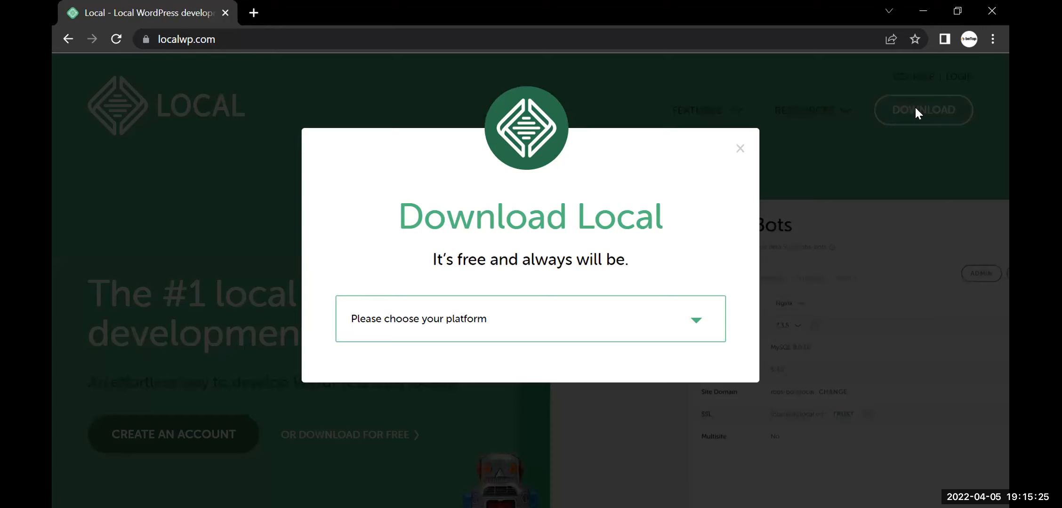
# Choose Windows from the 'Please choose your platform' list to reveal the name fields
pyautogui.click(656, 323)
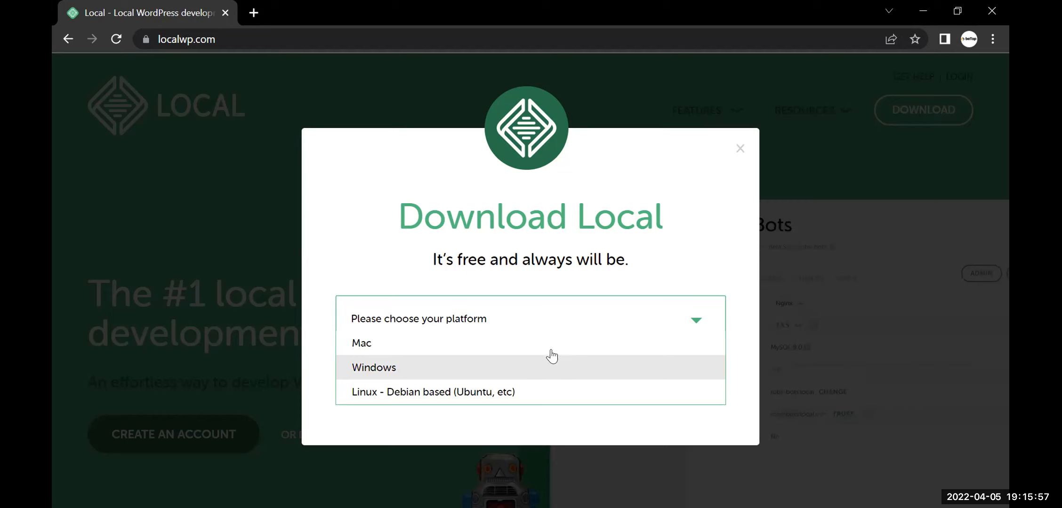
pyautogui.click(609, 323)
pyautogui.click(608, 324)
pyautogui.click(488, 368)
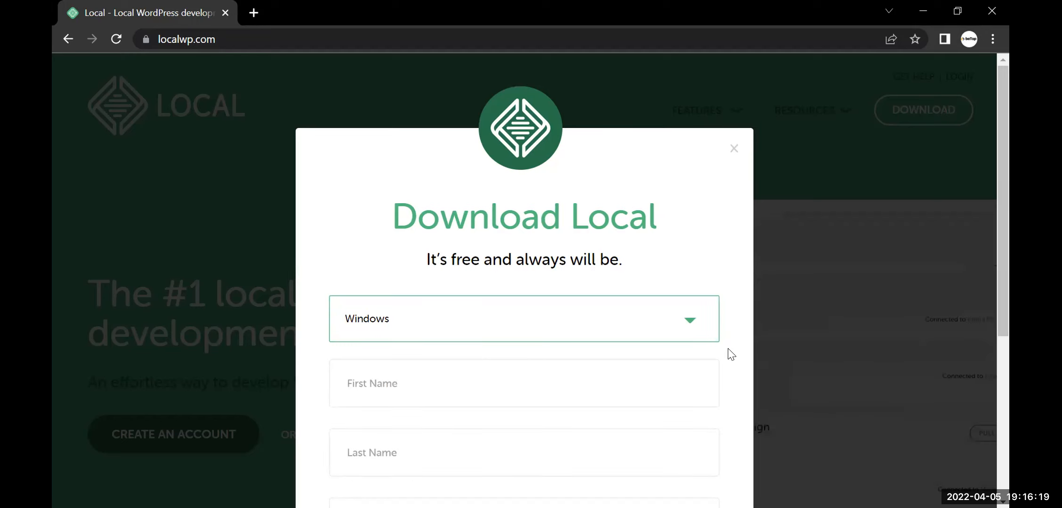
pyautogui.scroll(-3, 731, 354)
pyautogui.click(495, 221)
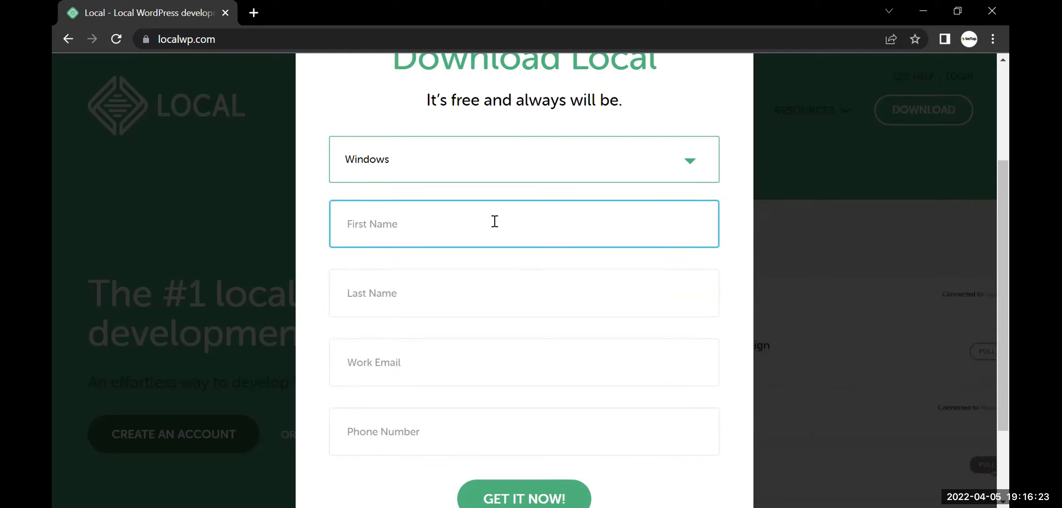
pyautogui.click(494, 293)
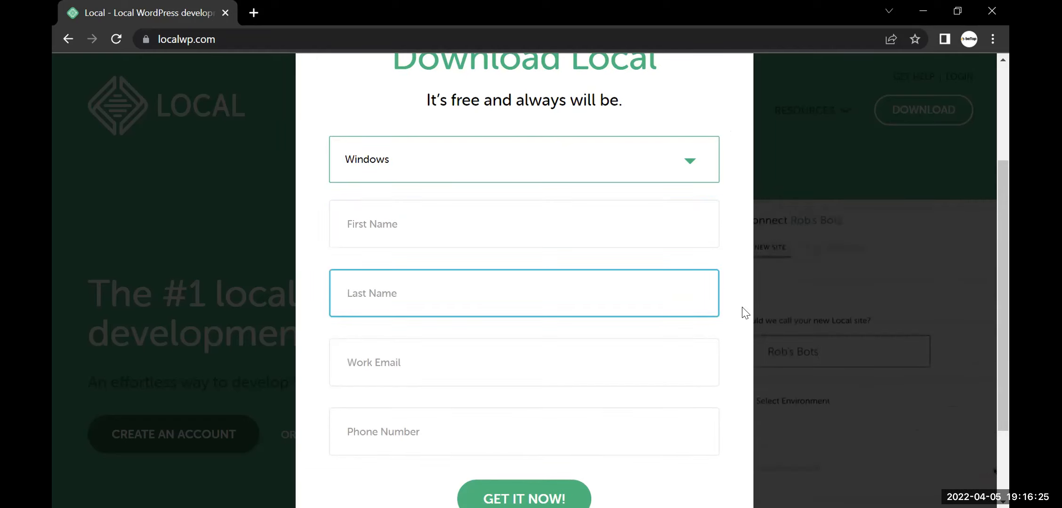
pyautogui.click(723, 314)
pyautogui.scroll(-1, 728, 318)
pyautogui.scroll(-2, 727, 318)
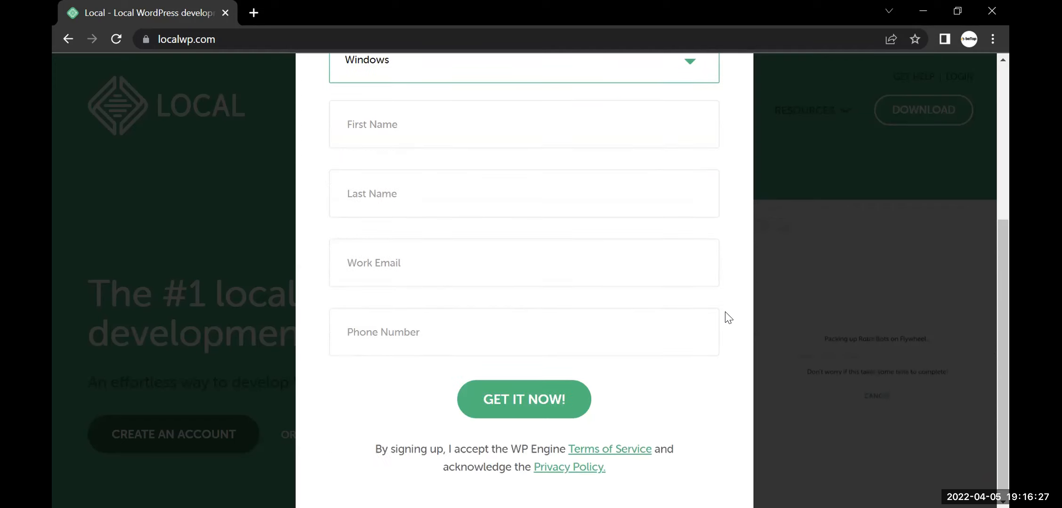
pyautogui.click(497, 263)
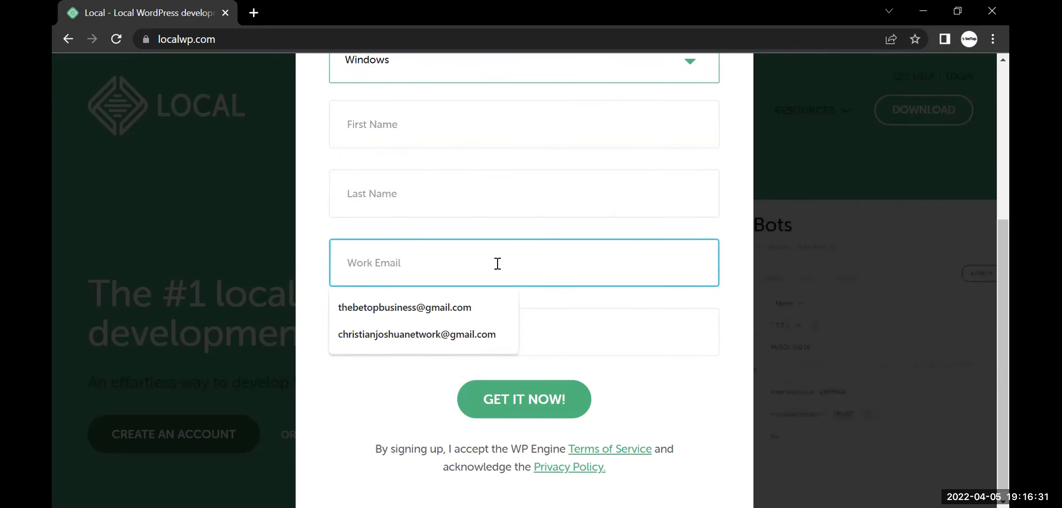
pyautogui.click(738, 267)
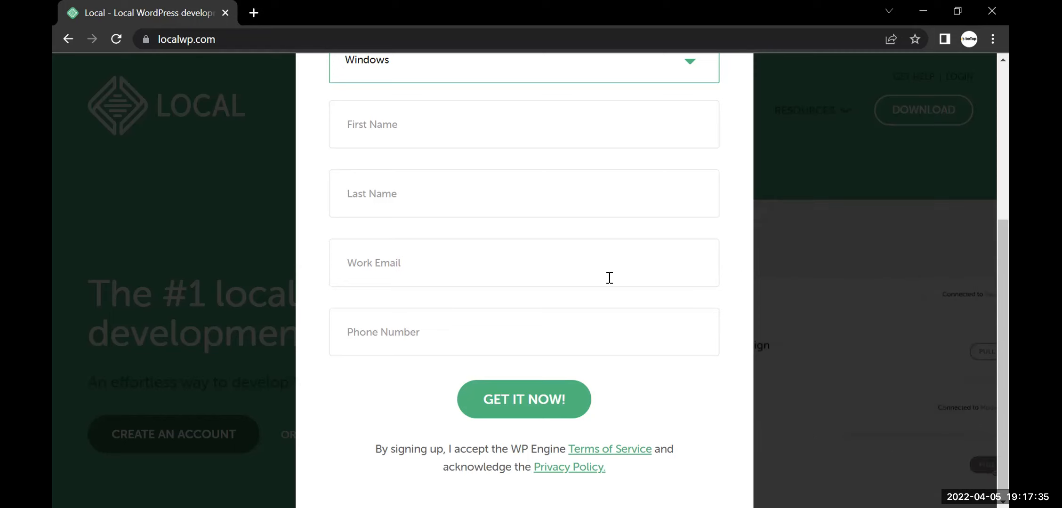
# Look over the Work Email and Phone Number fields, leaving them empty
pyautogui.click(612, 282)
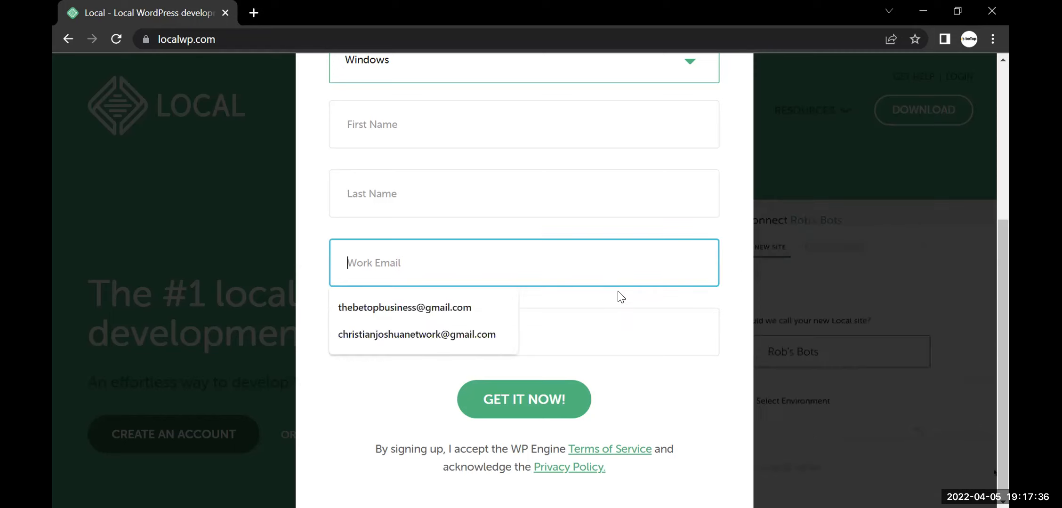
pyautogui.click(561, 345)
pyautogui.click(674, 392)
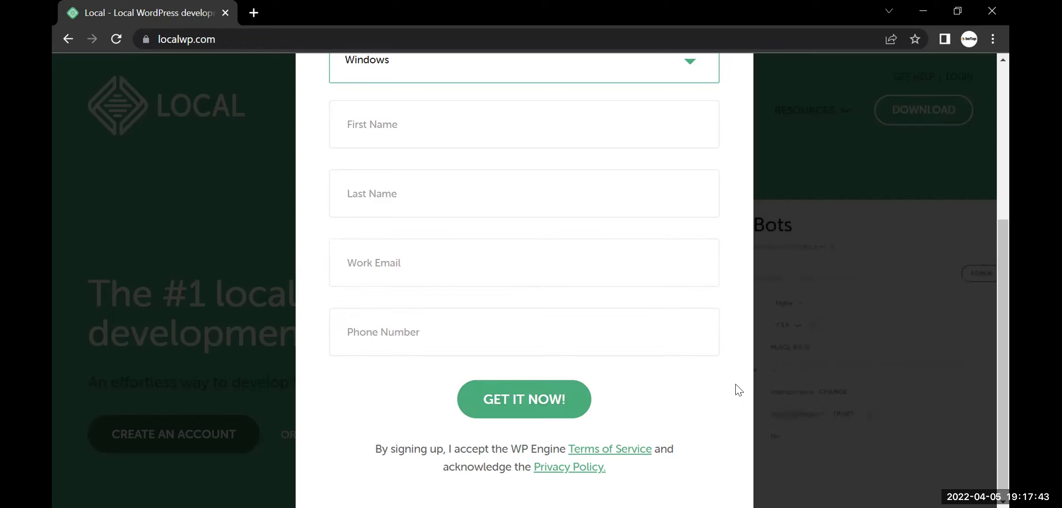
pyautogui.scroll(5, 739, 390)
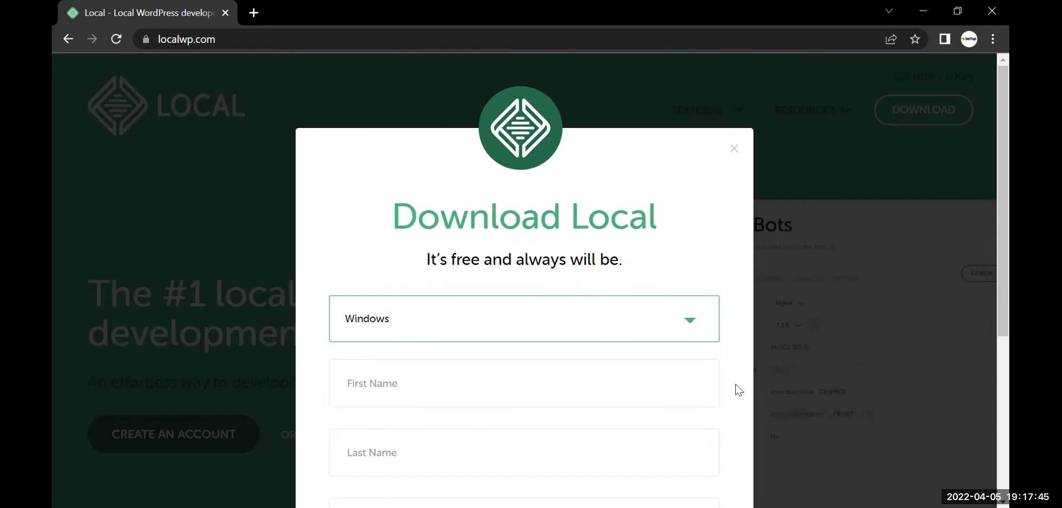
pyautogui.scroll(-5, 739, 390)
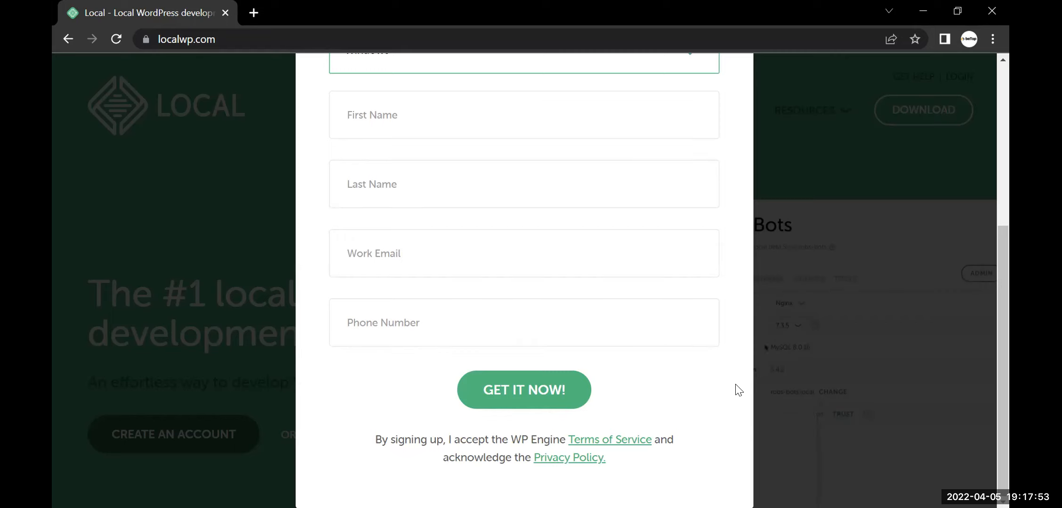
# Close the Download Local dialog and minimize Chrome to show the desktop
pyautogui.scroll(5, 738, 390)
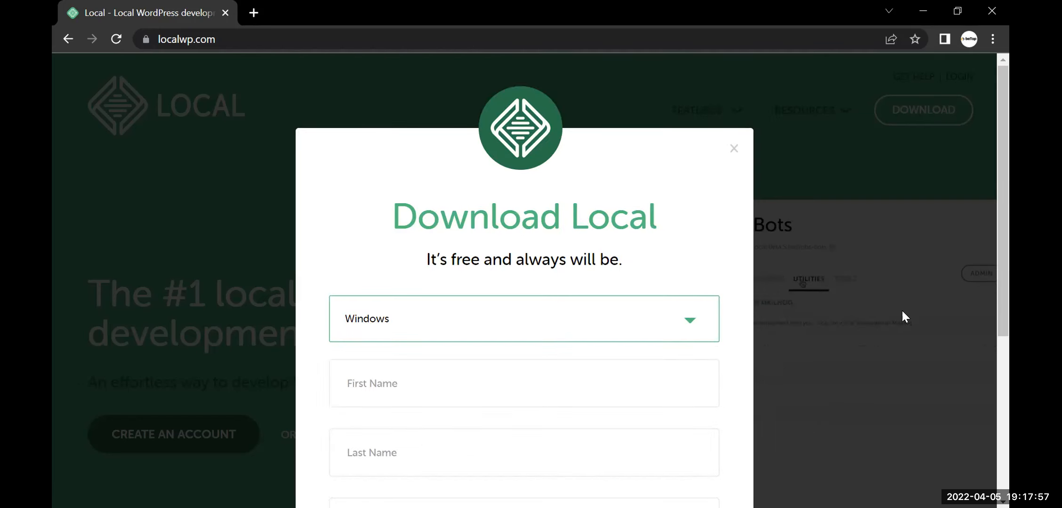
pyautogui.click(734, 152)
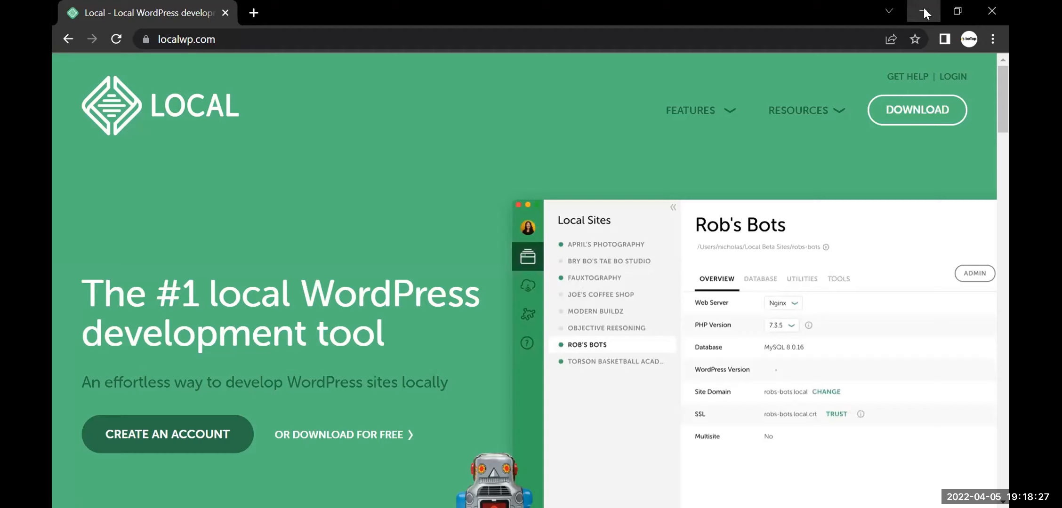
pyautogui.click(923, 8)
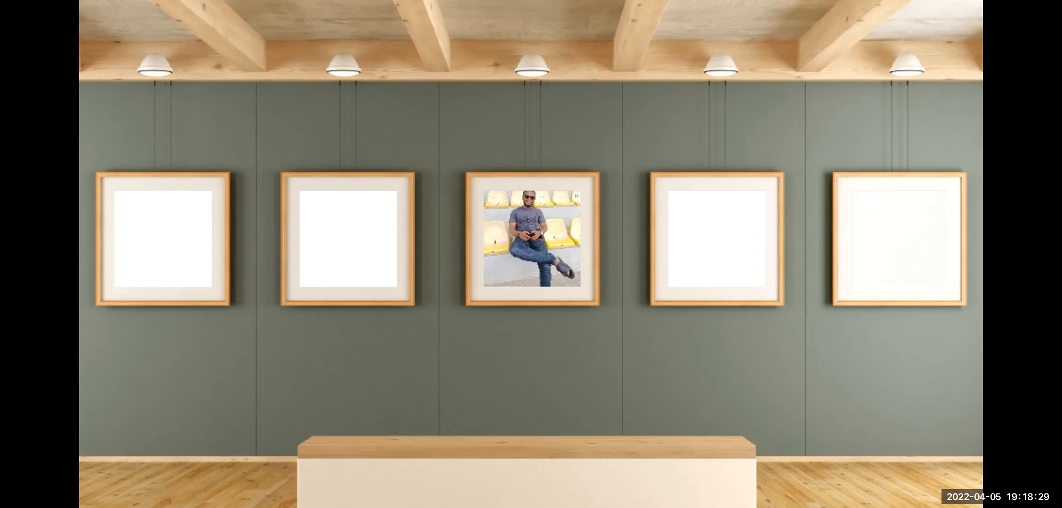
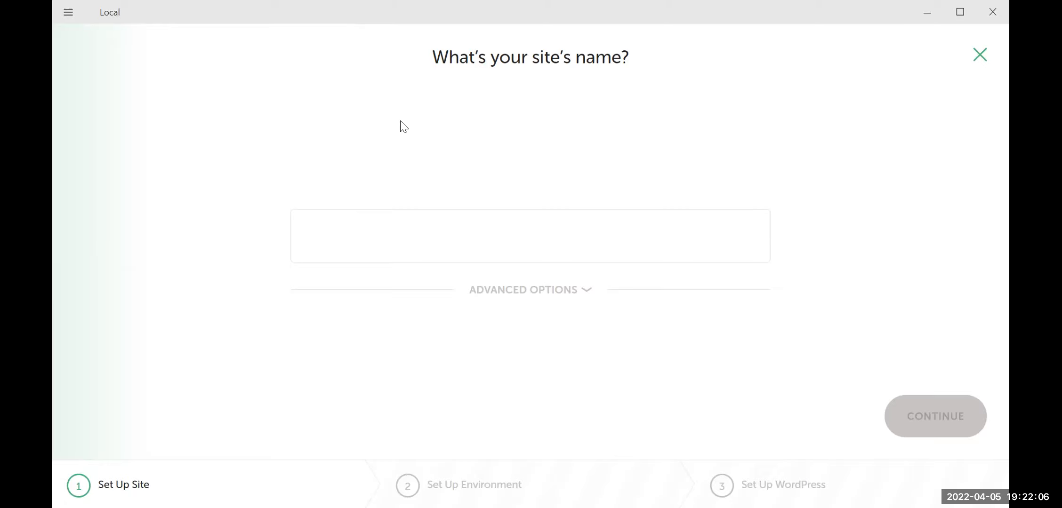
# Enter 'THE JOSHUA TEAM' as the new site's name and expand its advanced options
pyautogui.click(520, 249)
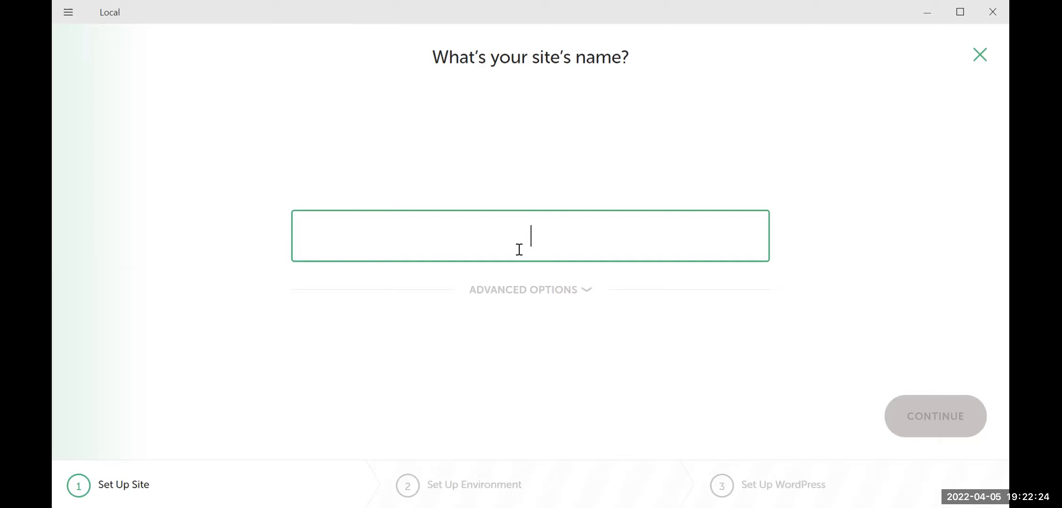
pyautogui.write('The')
pyautogui.press('BackSpace')
pyautogui.press('BackSpace')
pyautogui.press('BackSpace')
pyautogui.write('THE JOSHUA TEA,')
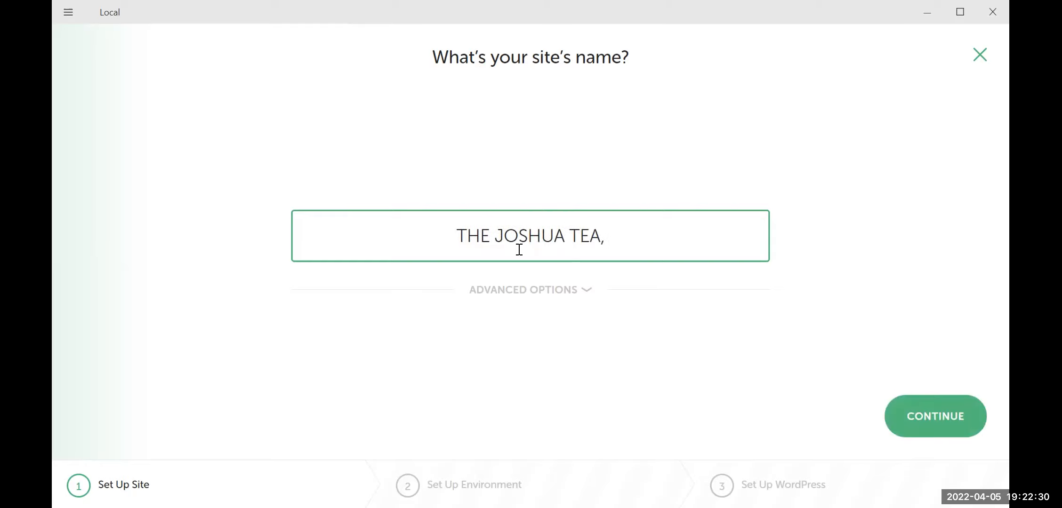
pyautogui.press('BackSpace')
pyautogui.write('M')
pyautogui.click(802, 246)
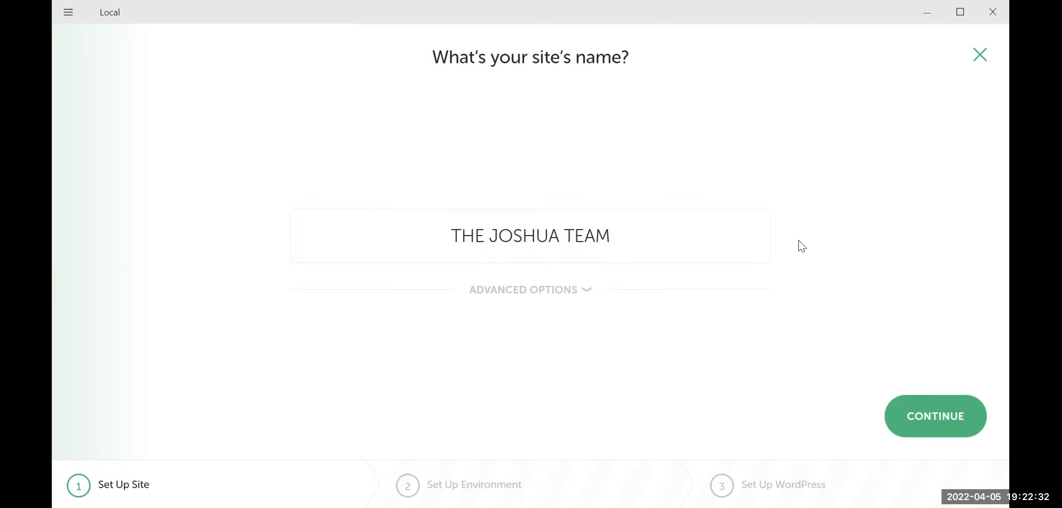
pyautogui.click(578, 290)
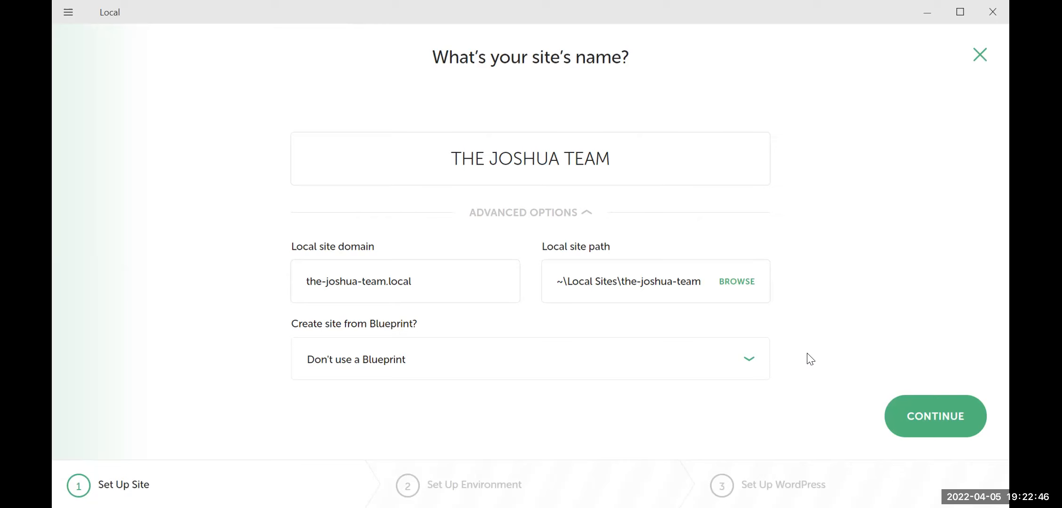
# Glance at the Custom environment, then keep Preferred (PHP 7.4.1, nginx, MySQL 8.0.16) and continue
pyautogui.click(936, 419)
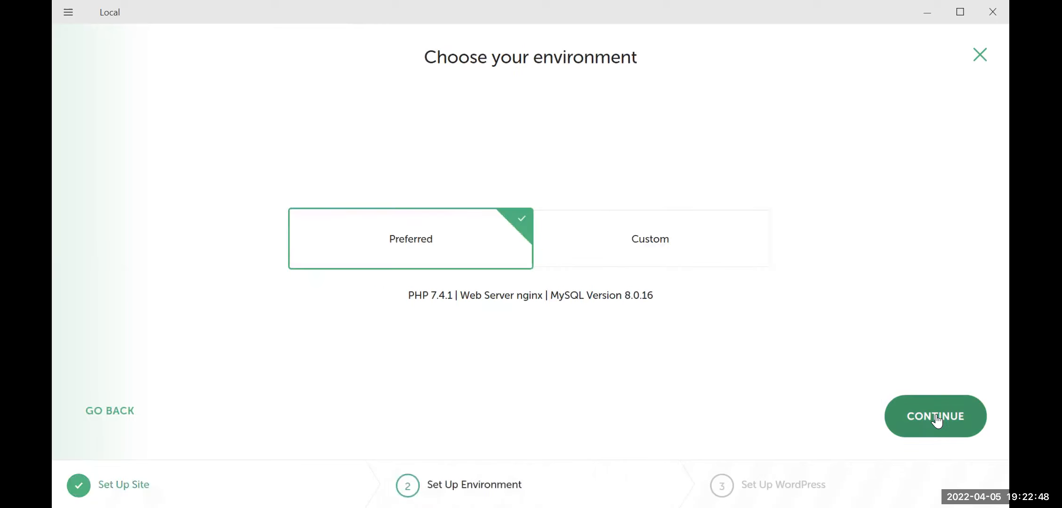
pyautogui.click(661, 238)
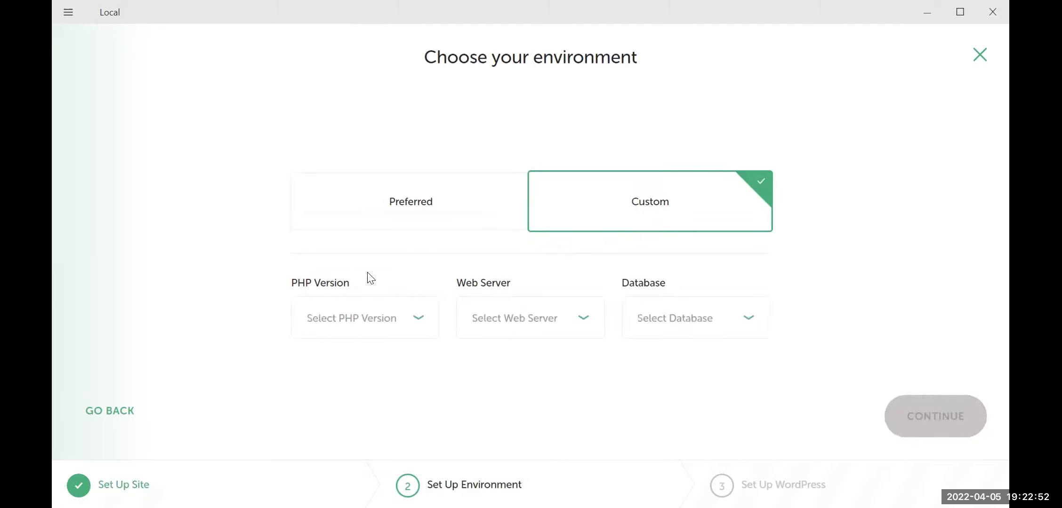
pyautogui.click(419, 207)
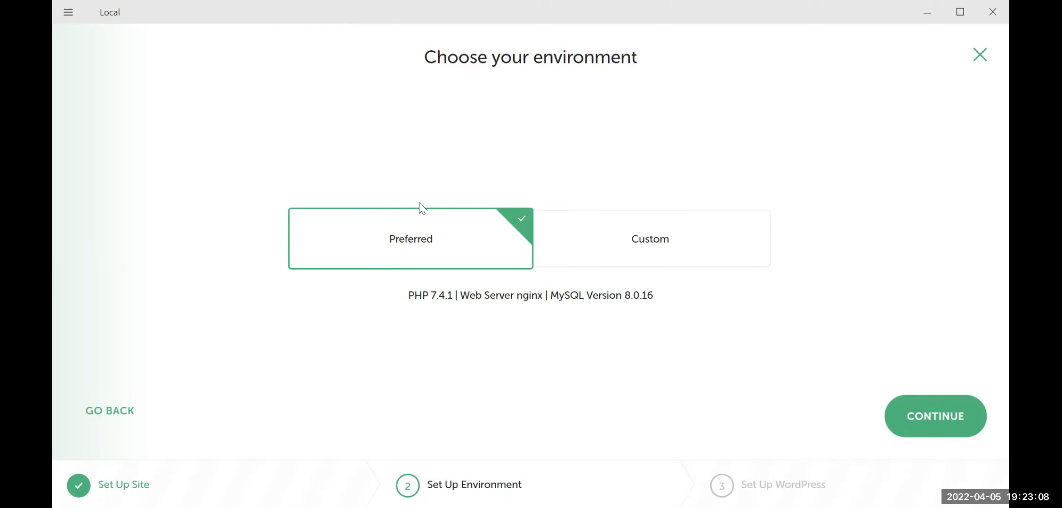
pyautogui.click(939, 419)
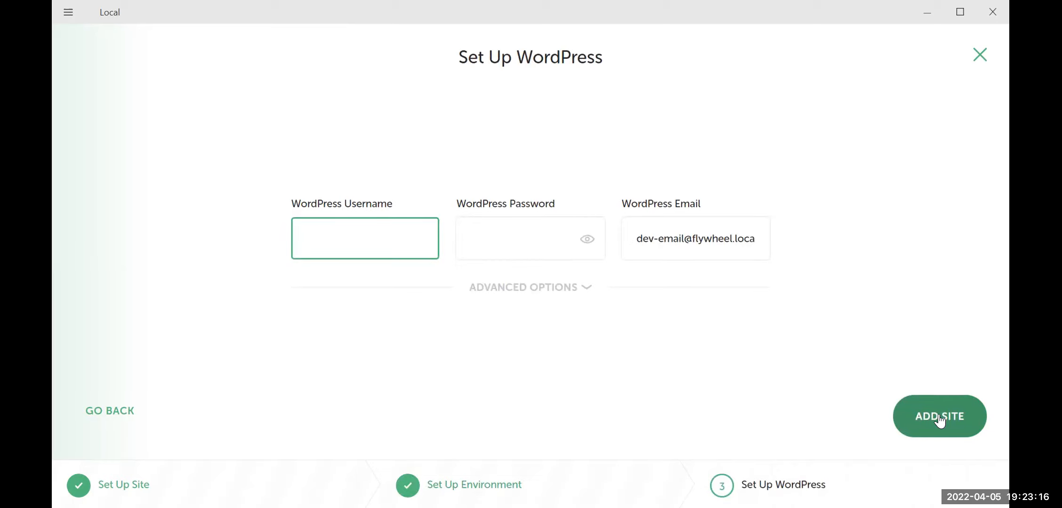
# Enter the WordPress admin username for the site
pyautogui.write('joshuateam')
pyautogui.press('Home')
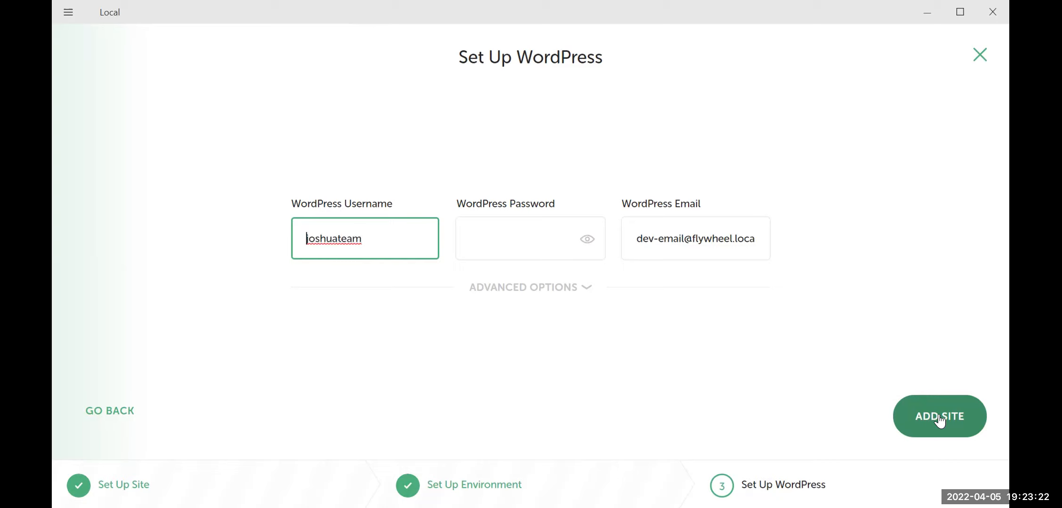
pyautogui.write('the')
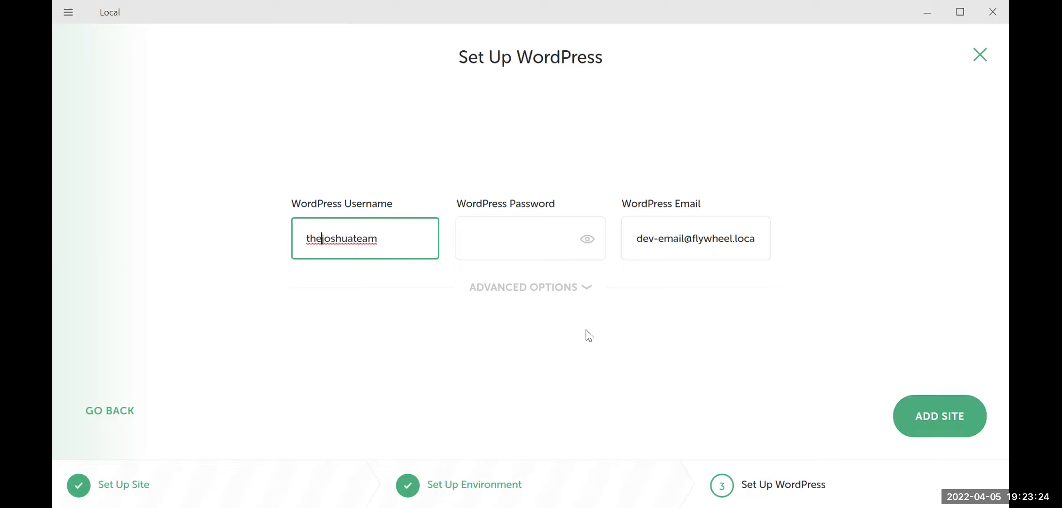
pyautogui.click(480, 237)
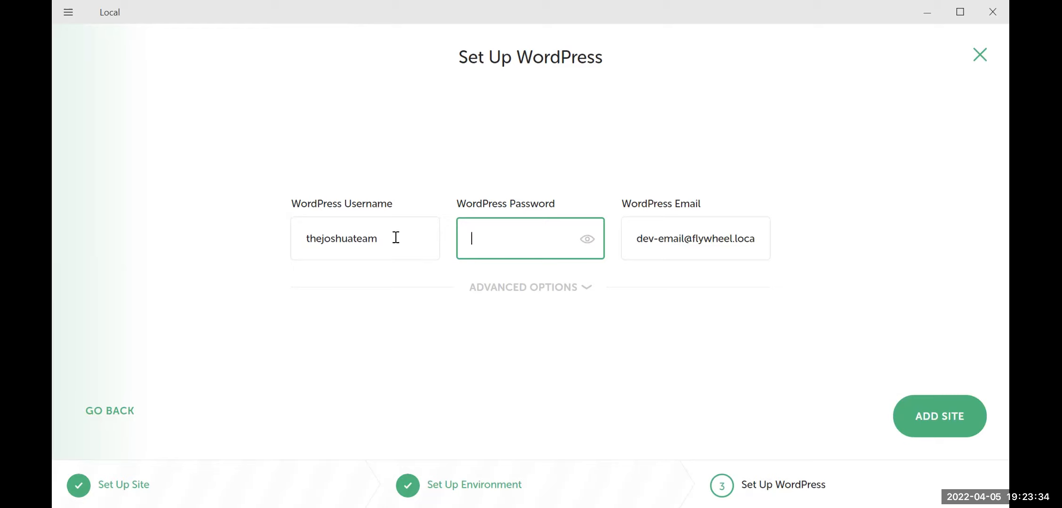
# Replace the default WordPress admin e-mail with the site owner's e-mail address
pyautogui.tripleClick(635, 240)
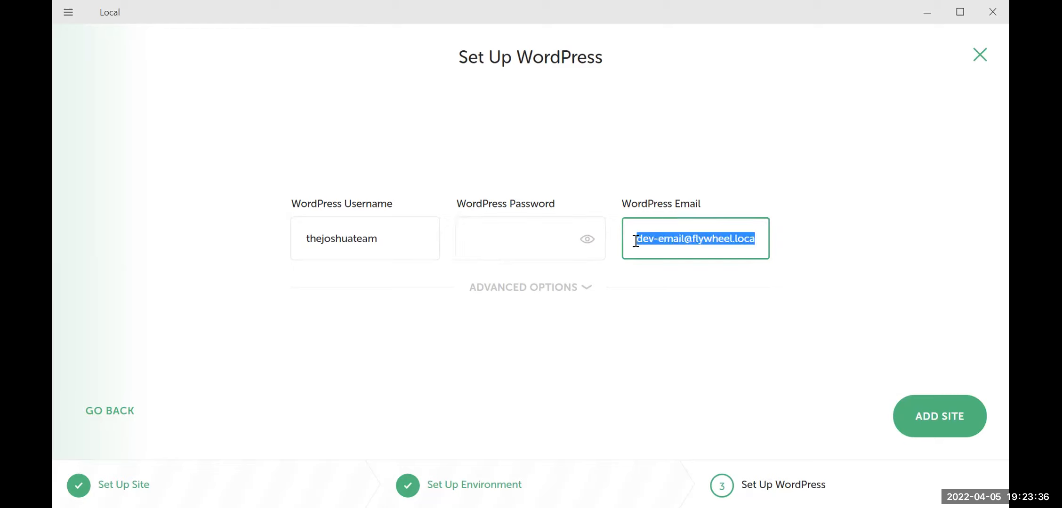
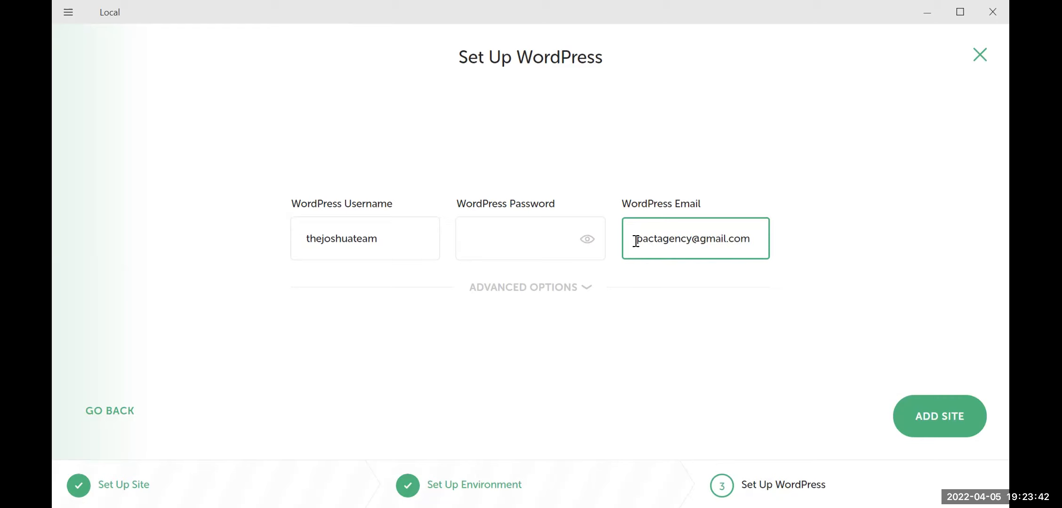
pyautogui.click(691, 239)
pyautogui.press('BackSpace')
pyautogui.press('BackSpace')
pyautogui.press('BackSpace')
pyautogui.press('BackSpace')
pyautogui.press('BackSpace')
pyautogui.press('BackSpace')
pyautogui.press('BackSpace')
pyautogui.press('BackSpace')
pyautogui.press('BackSpace')
pyautogui.press('BackSpace')
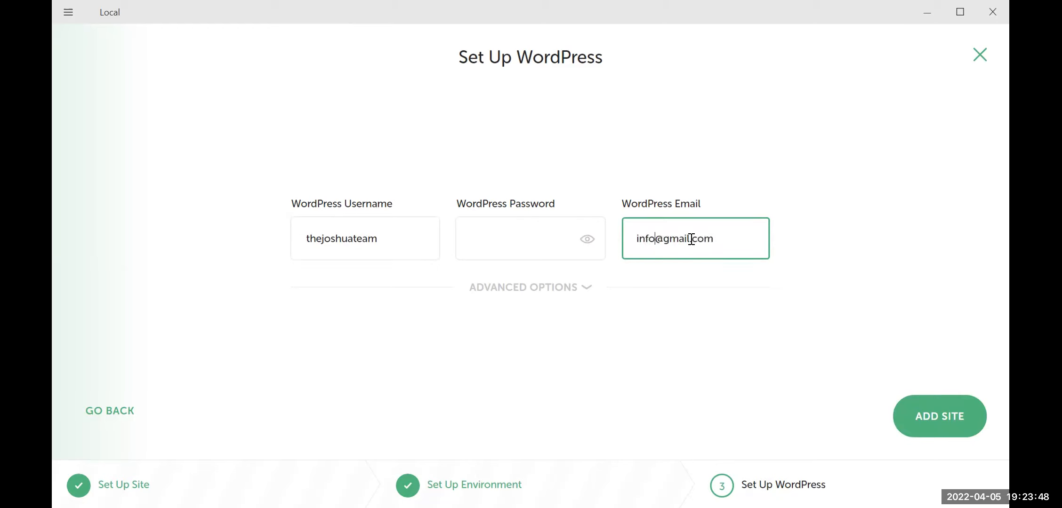
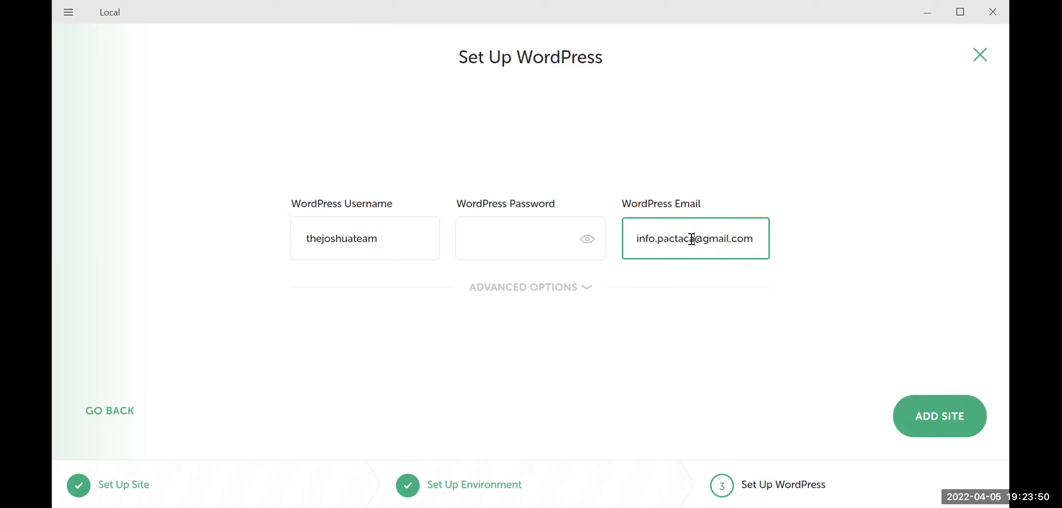
pyautogui.press('Delete')
pyautogui.press('Delete')
pyautogui.press('Delete')
pyautogui.press('Delete')
pyautogui.press('Delete')
pyautogui.press('Delete')
pyautogui.press('Delete')
pyautogui.press('Delete')
pyautogui.press('Delete')
pyautogui.press('Delete')
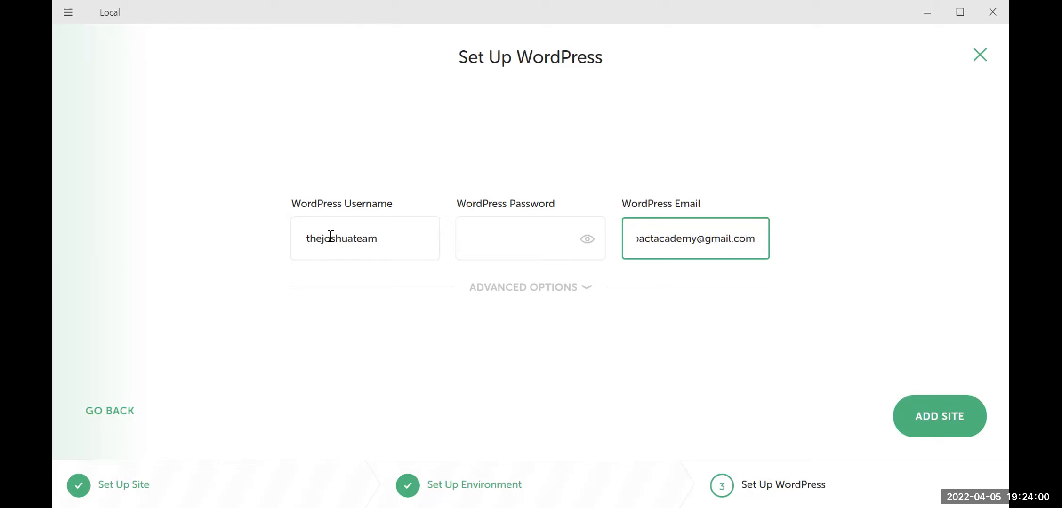
pyautogui.click(388, 239)
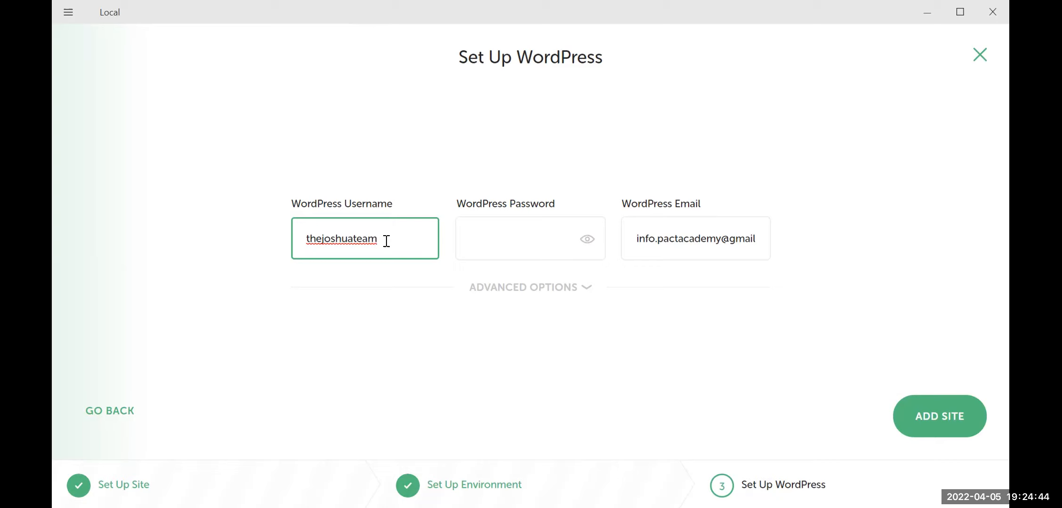
# Enter the WordPress admin password, checking it with the show/hide toggle before retyping it
pyautogui.click(518, 244)
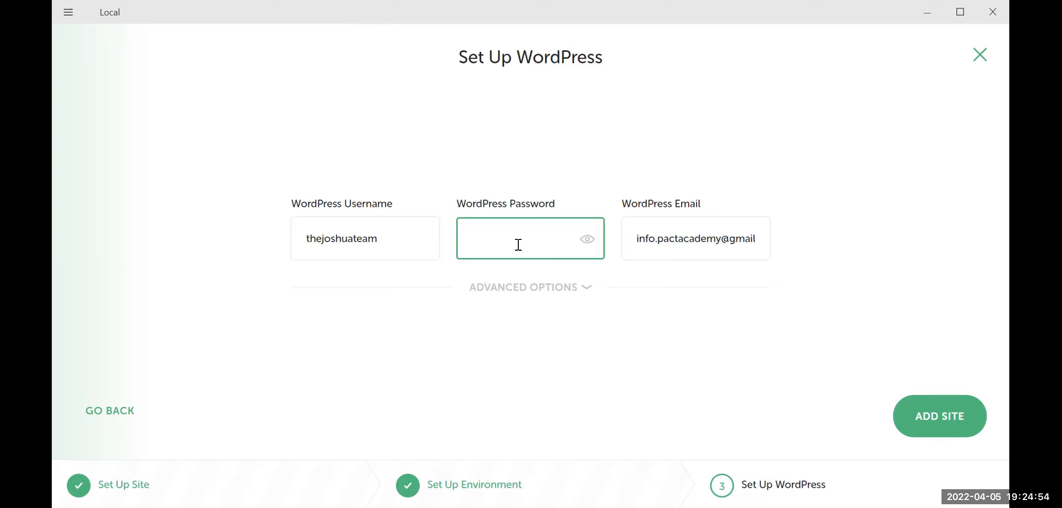
pyautogui.write('•••••••••••')
pyautogui.press('BackSpace')
pyautogui.press('BackSpace')
pyautogui.press('BackSpace')
pyautogui.press('BackSpace')
pyautogui.press('BackSpace')
pyautogui.press('BackSpace')
pyautogui.press('BackSpace')
pyautogui.press('BackSpace')
pyautogui.press('BackSpace')
pyautogui.press('BackSpace')
pyautogui.press('BackSpace')
pyautogui.write('••••••••')
pyautogui.press('BackSpace')
pyautogui.press('BackSpace')
pyautogui.press('BackSpace')
pyautogui.press('BackSpace')
pyautogui.press('BackSpace')
pyautogui.press('BackSpace')
pyautogui.press('BackSpace')
pyautogui.press('BackSpace')
pyautogui.write('•••••••')
pyautogui.click(587, 239)
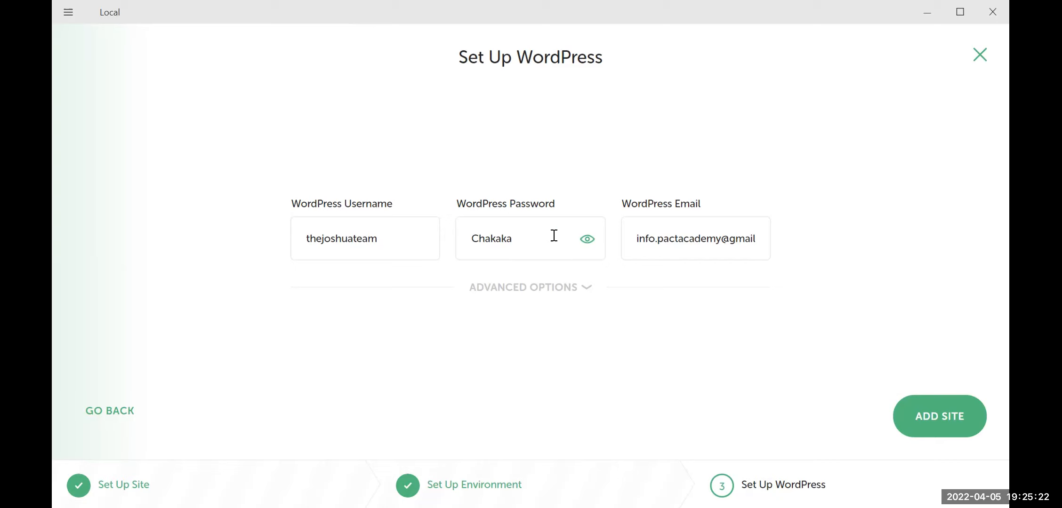
pyautogui.click(586, 241)
pyautogui.click(557, 236)
pyautogui.press('BackSpace')
pyautogui.press('BackSpace')
pyautogui.press('BackSpace')
pyautogui.press('BackSpace')
pyautogui.press('BackSpace')
pyautogui.press('BackSpace')
pyautogui.press('BackSpace')
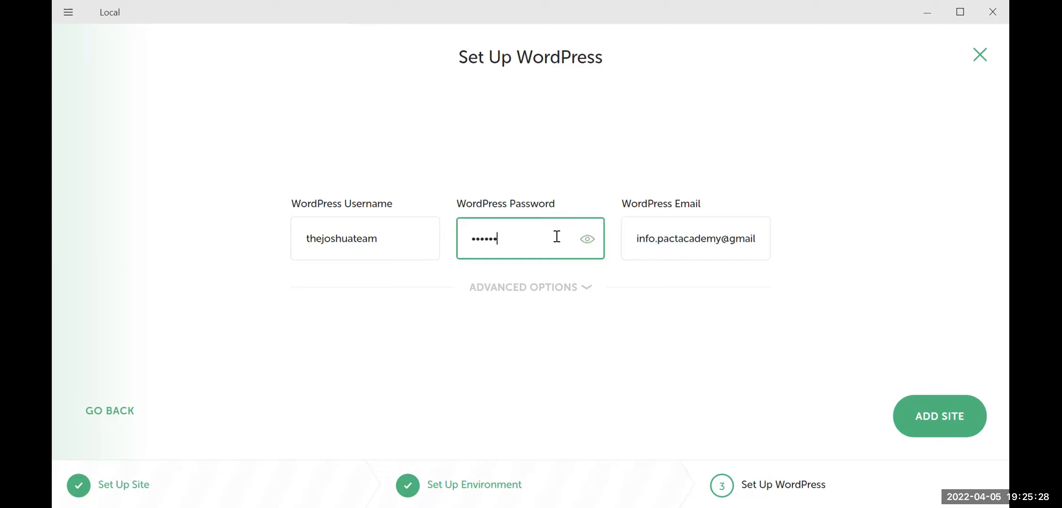
pyautogui.write('12345678901')
# Add the site with these settings and let Local finish creating THE JOSHUA TEAM
pyautogui.click(940, 417)
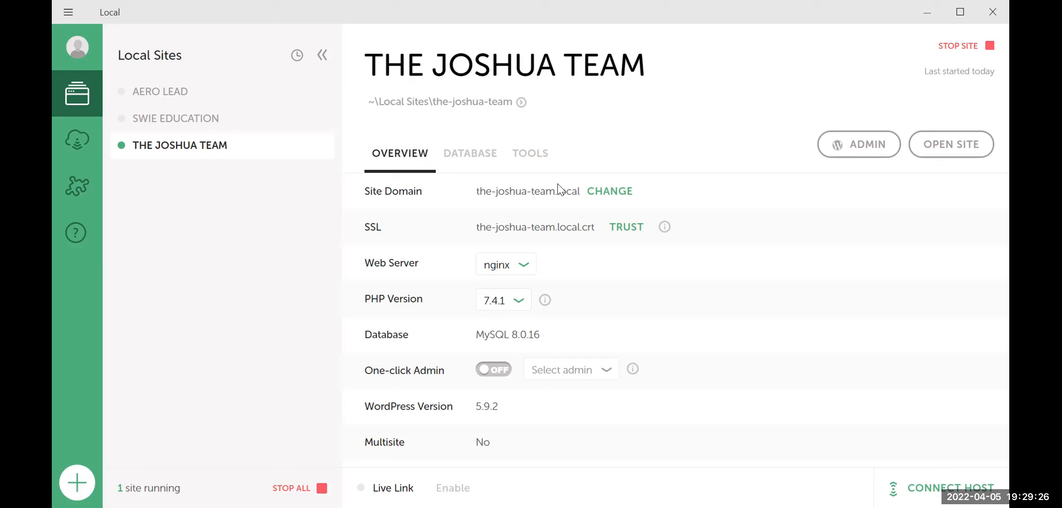
# Show the site's Database tab with host localhost, port 10017 and database local
pyautogui.click(462, 163)
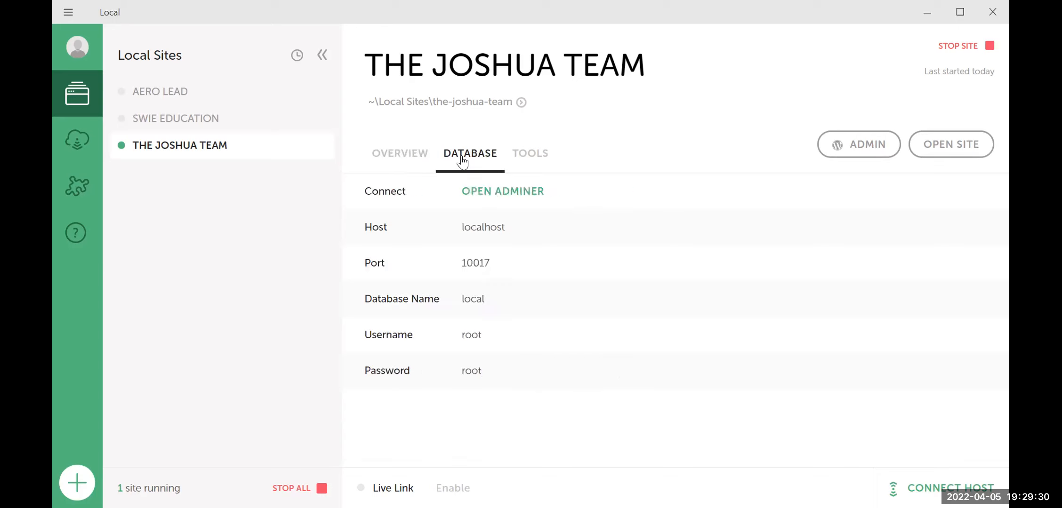
# Peek at the Tools tab, then return to the Overview showing the-joshua-team.local, nginx and PHP 7.4.1
pyautogui.click(542, 157)
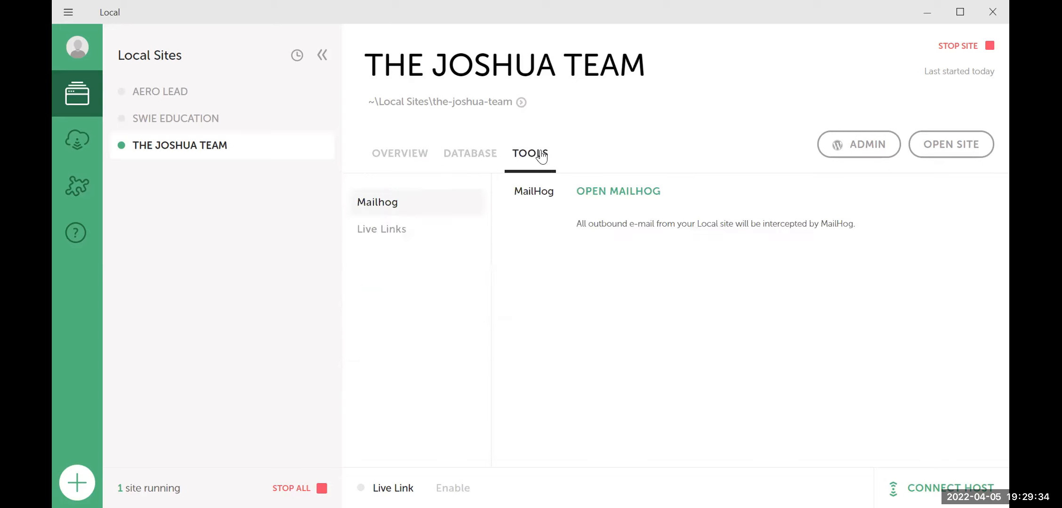
pyautogui.click(393, 157)
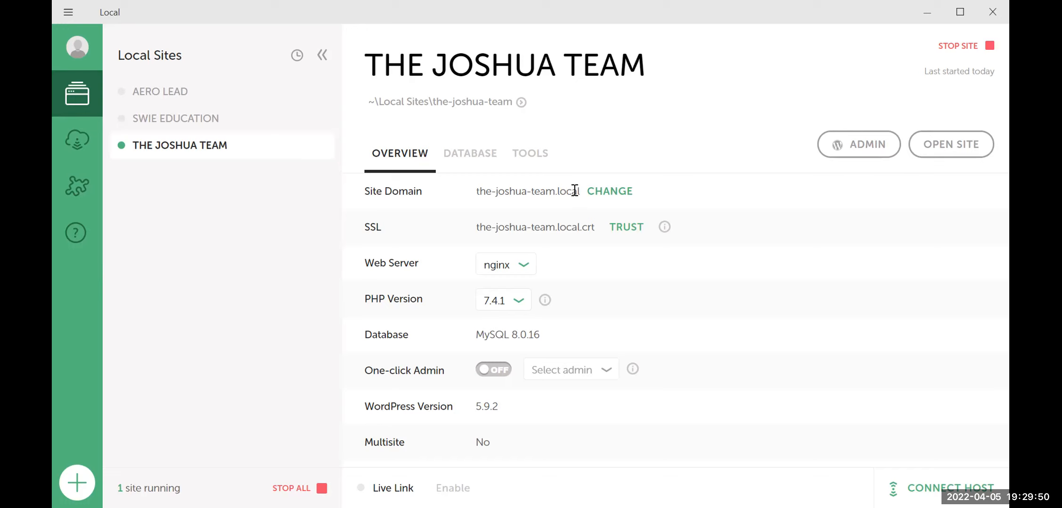
# Copy the domain the-joshua-team.local and open the site's WordPress admin dashboard
pyautogui.moveTo(579, 197); pyautogui.dragTo(476, 198)
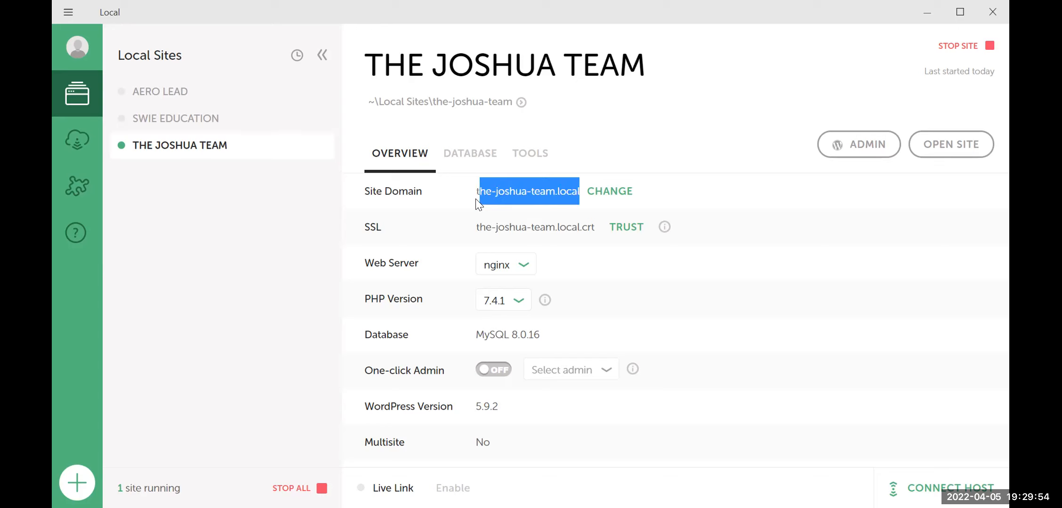
pyautogui.rightClick(498, 190)
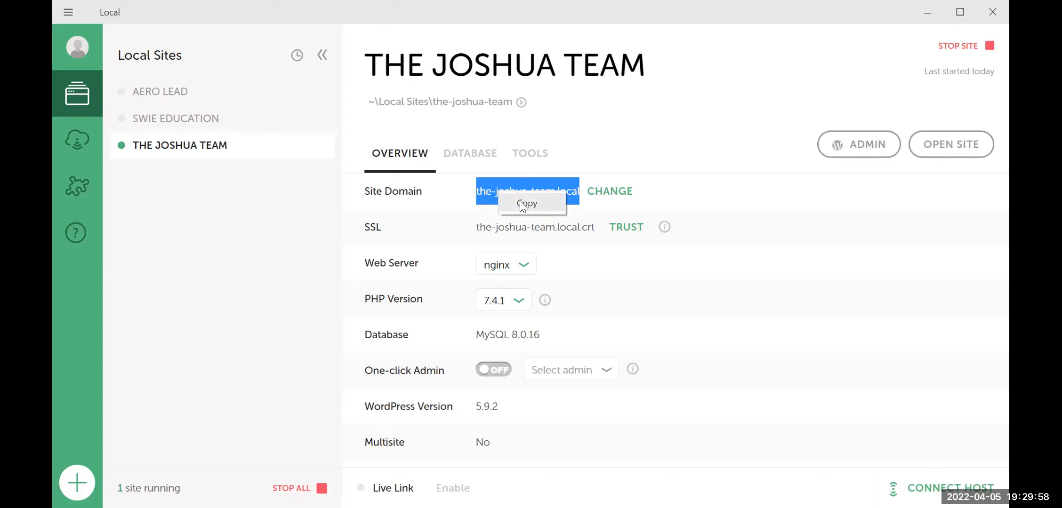
pyautogui.click(520, 201)
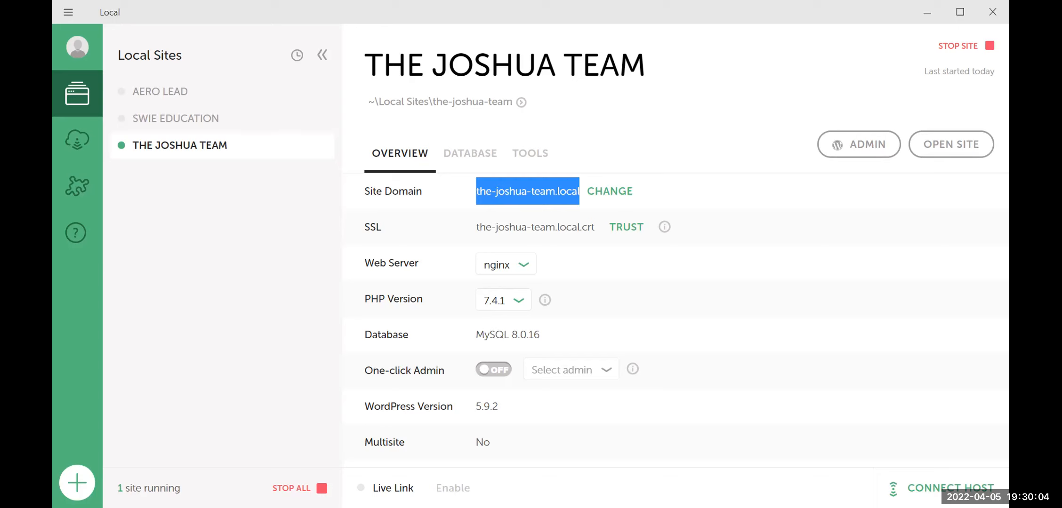
pyautogui.hotkey('alt', 'Tab')
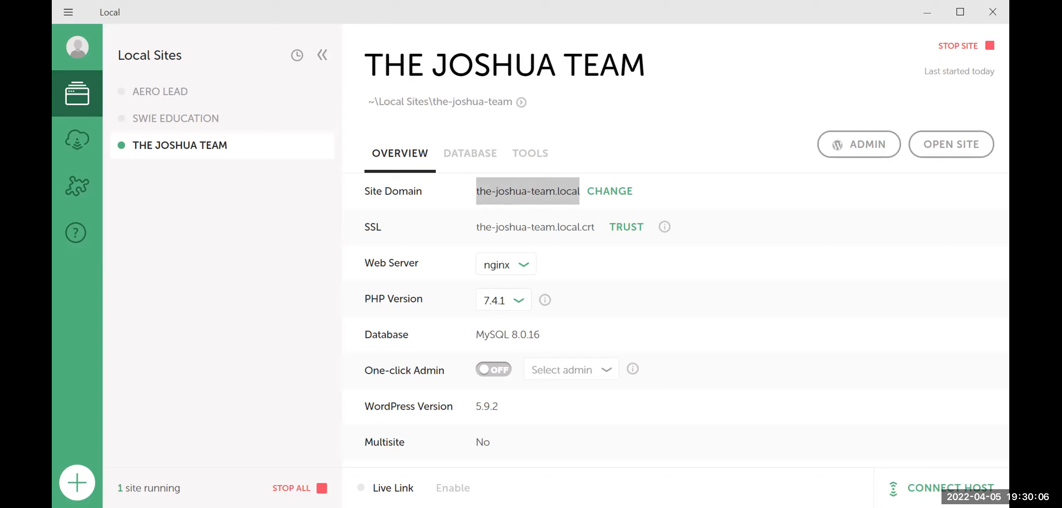
pyautogui.click(884, 189)
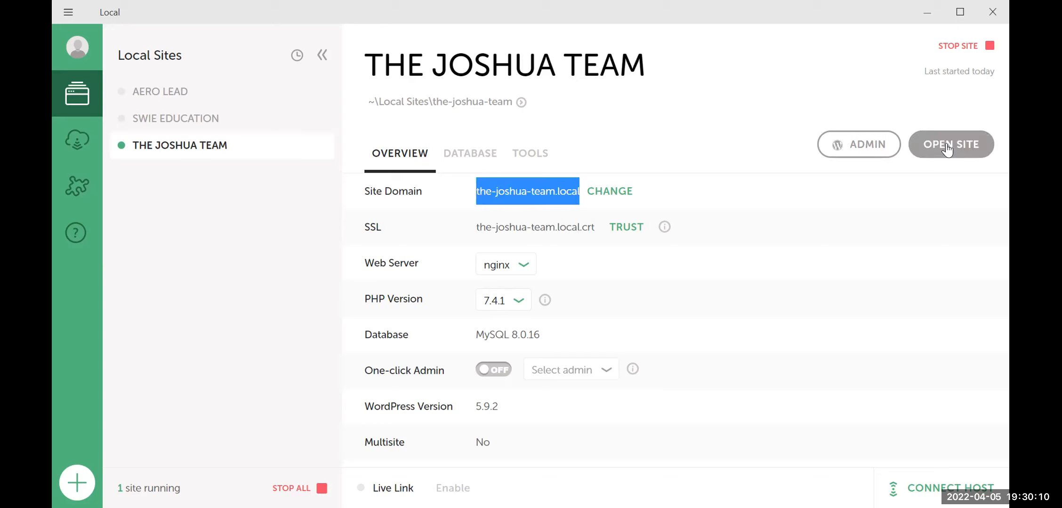
pyautogui.click(856, 148)
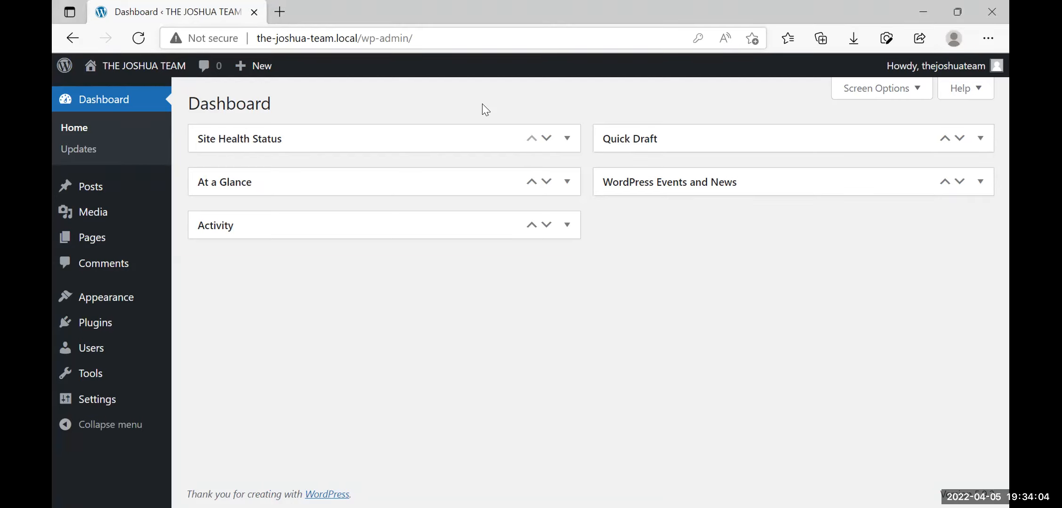
pyautogui.hotkey('ctrl', 'l')
pyautogui.press('End')
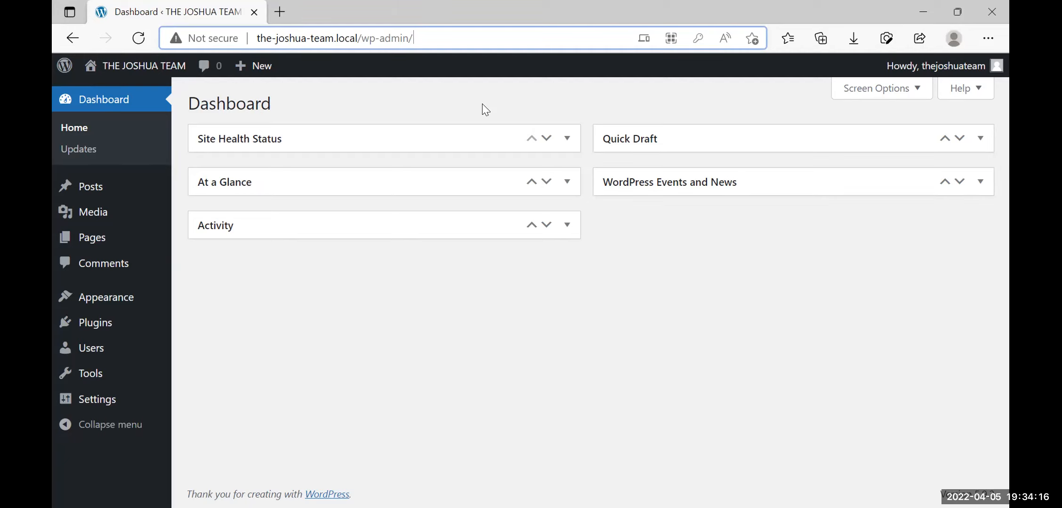
pyautogui.hotkey('ctrl', 'a')
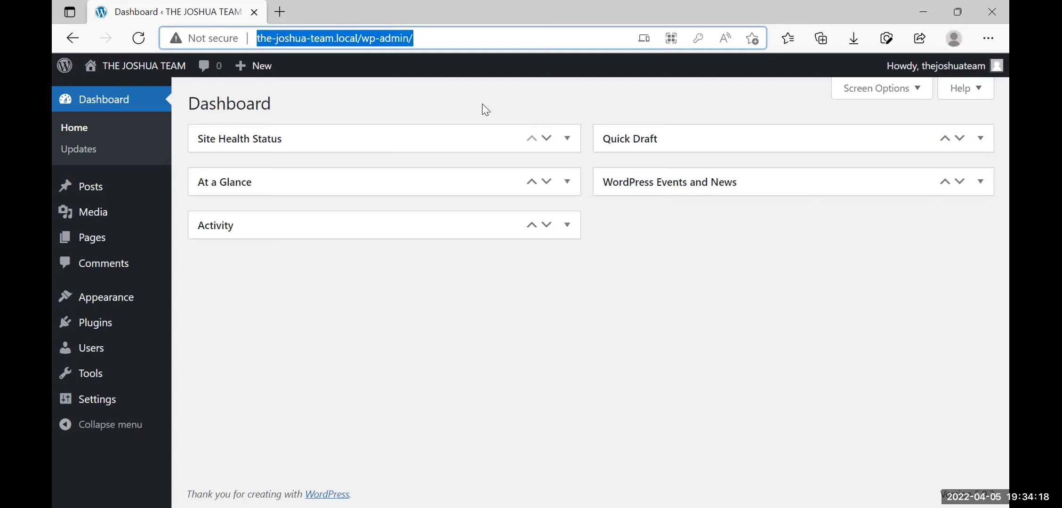
pyautogui.press('End')
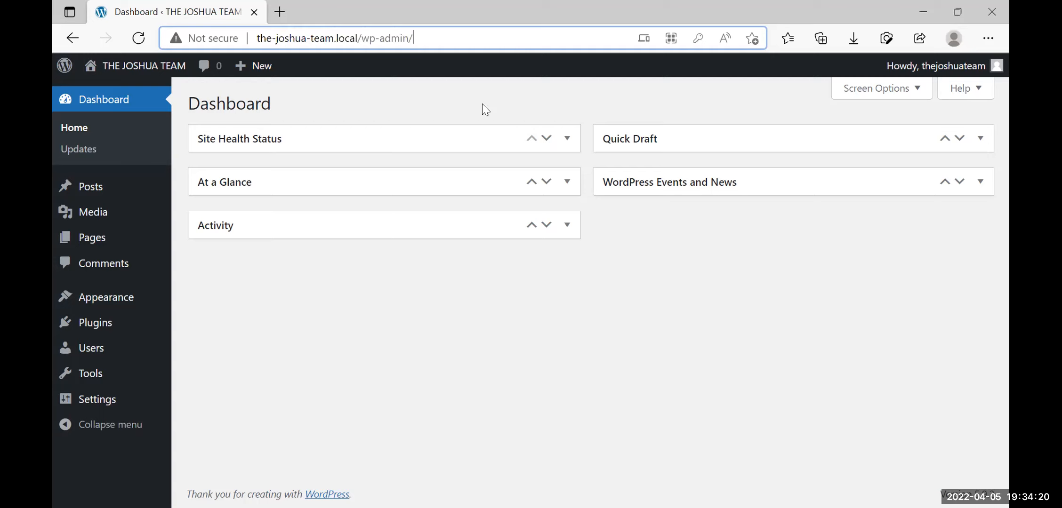
pyautogui.click(664, 280)
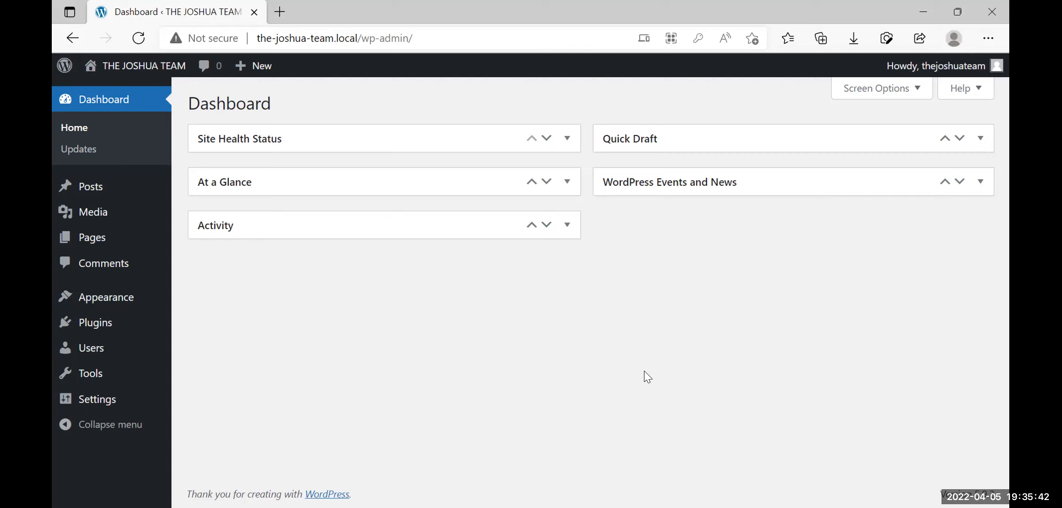
pyautogui.moveTo(127, 73)
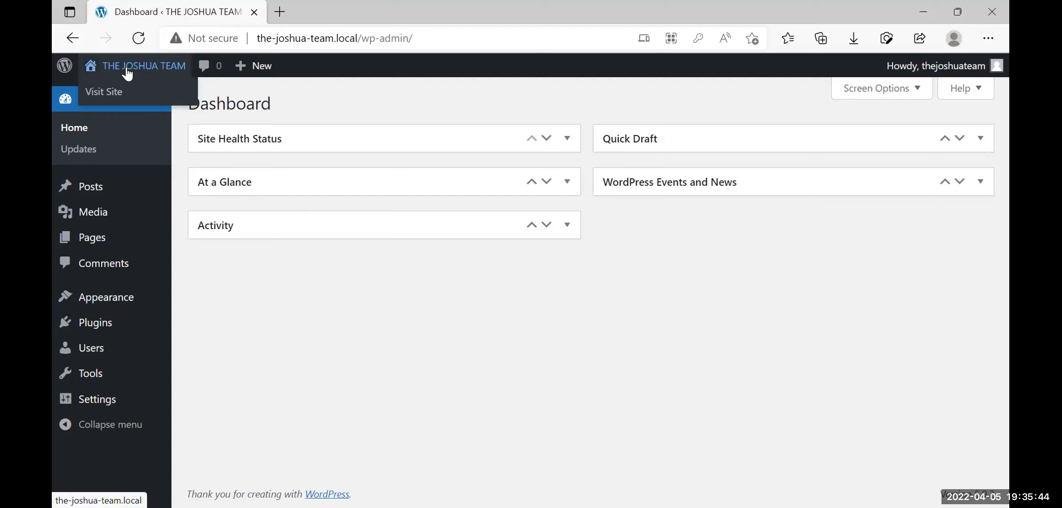
# Open the live THE JOSHUA TEAM site from Visit Site in a new browser tab
pyautogui.rightClick(114, 95)
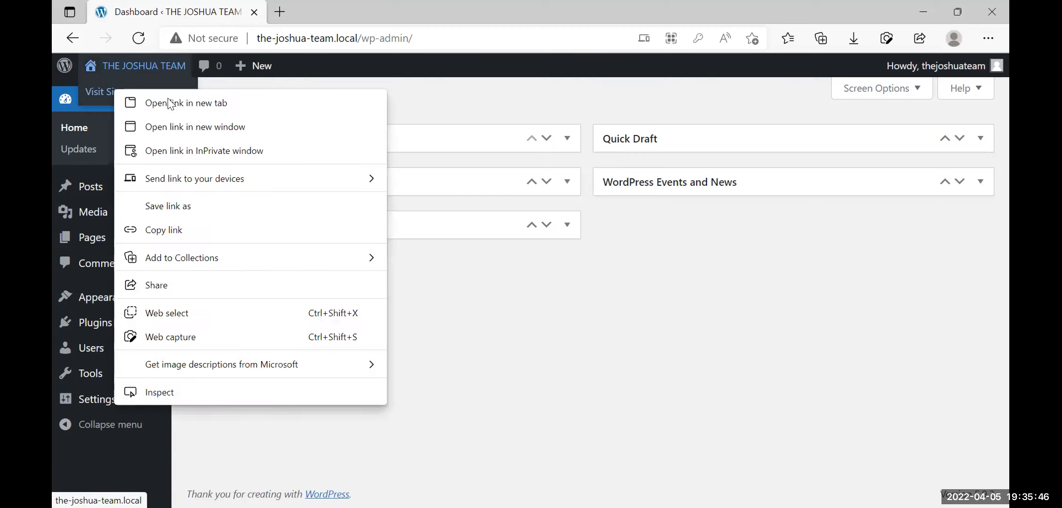
pyautogui.click(170, 100)
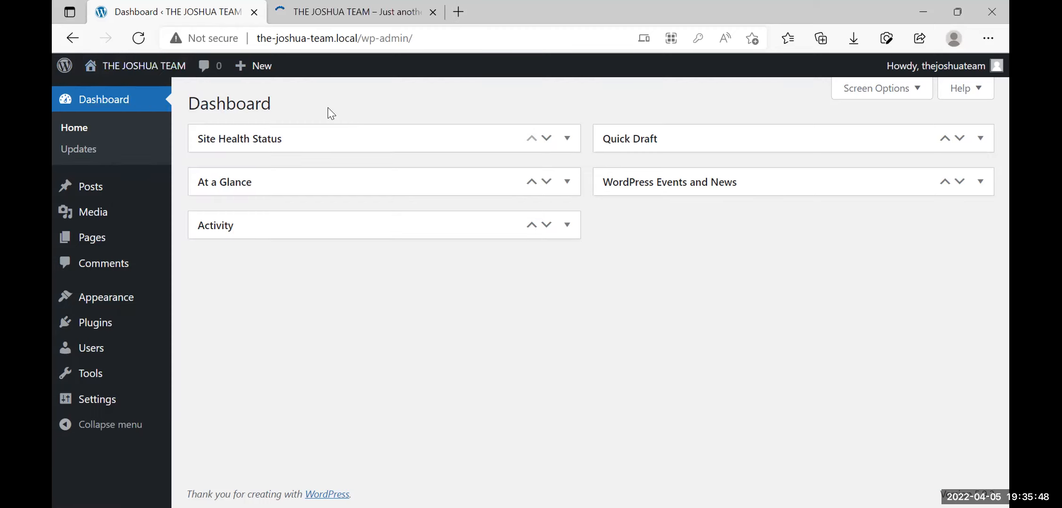
pyautogui.click(376, 14)
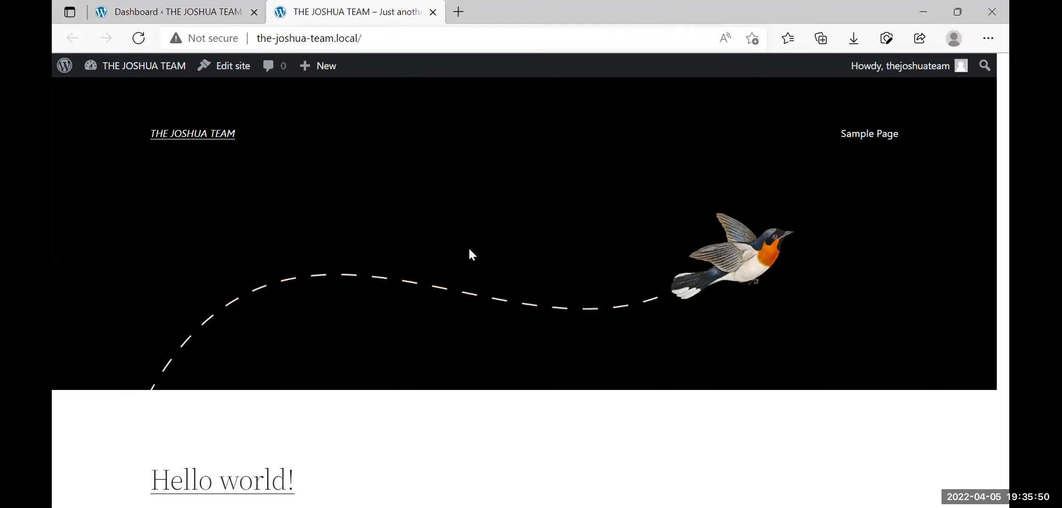
# Scroll through the front page showing the Hello world! post
pyautogui.scroll(-5, 414, 185)
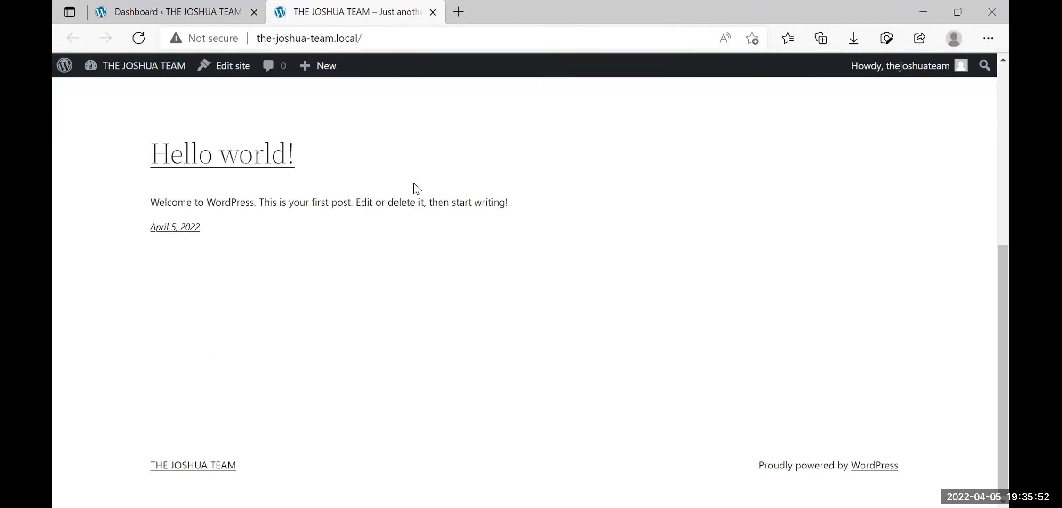
pyautogui.scroll(5, 414, 184)
pyautogui.scroll(-5, 414, 184)
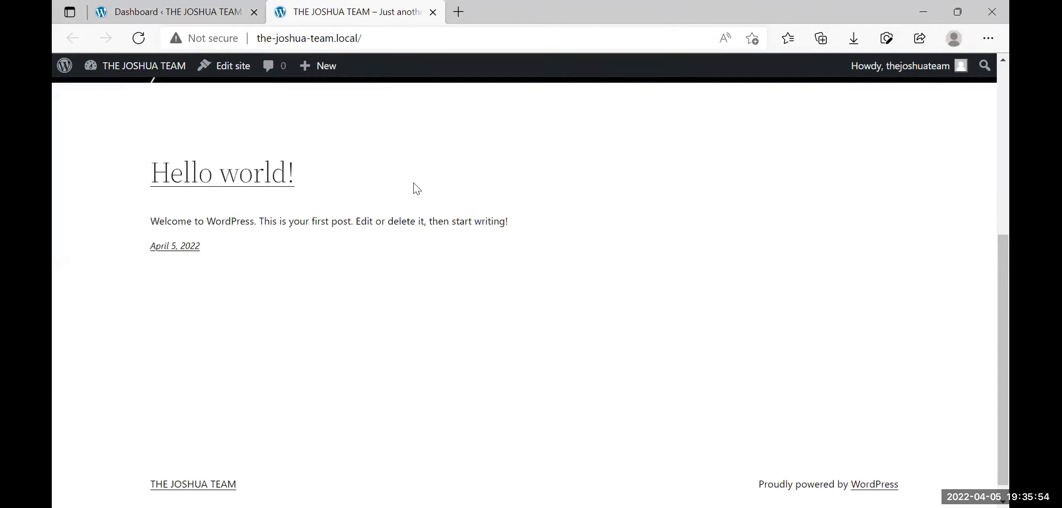
pyautogui.scroll(5, 415, 187)
pyautogui.scroll(-5, 415, 187)
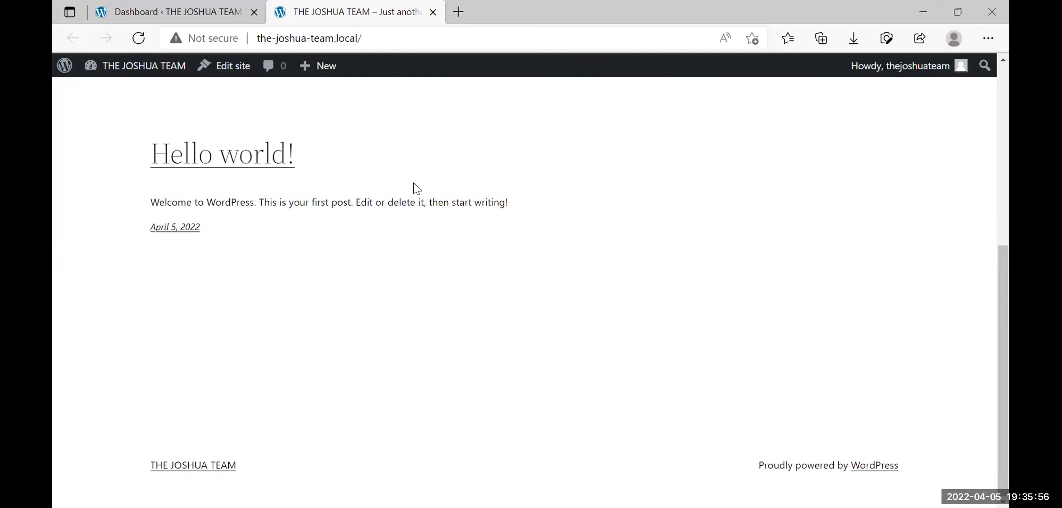
pyautogui.scroll(5, 414, 184)
pyautogui.scroll(-5, 413, 184)
pyautogui.scroll(5, 556, 326)
pyautogui.scroll(-5, 556, 326)
pyautogui.scroll(5, 555, 327)
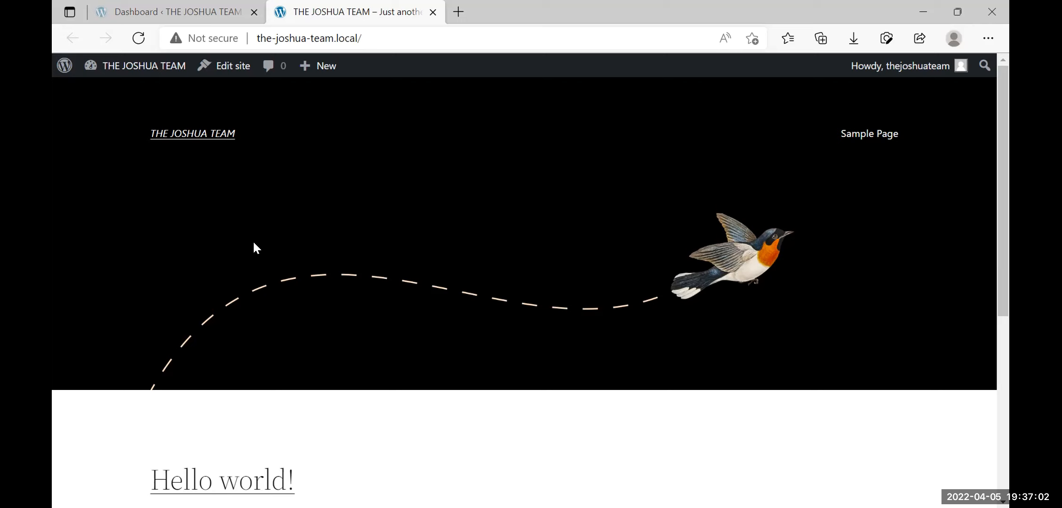
# Return to the admin Dashboard and show Appearance > Themes, with Twenty Twenty-Two active
pyautogui.click(157, 11)
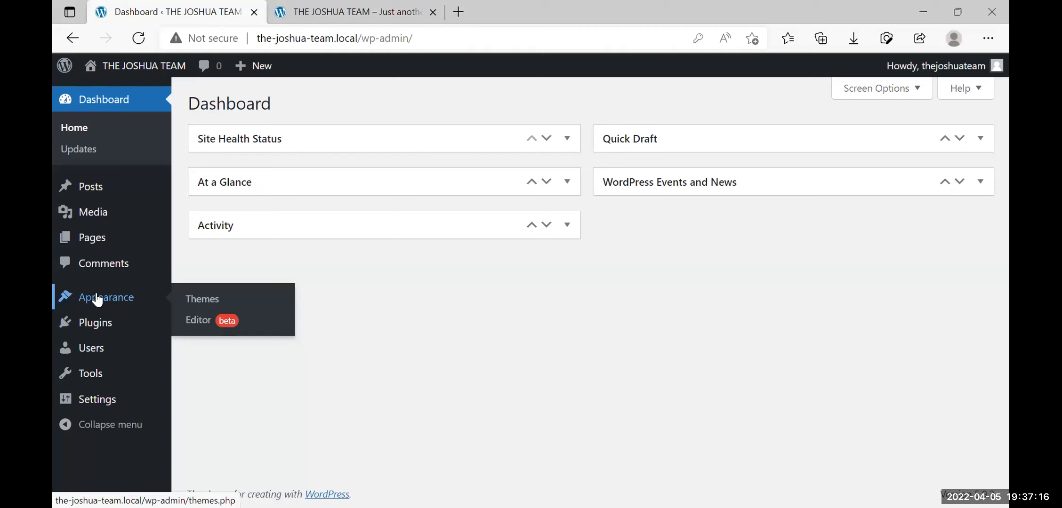
pyautogui.click(98, 300)
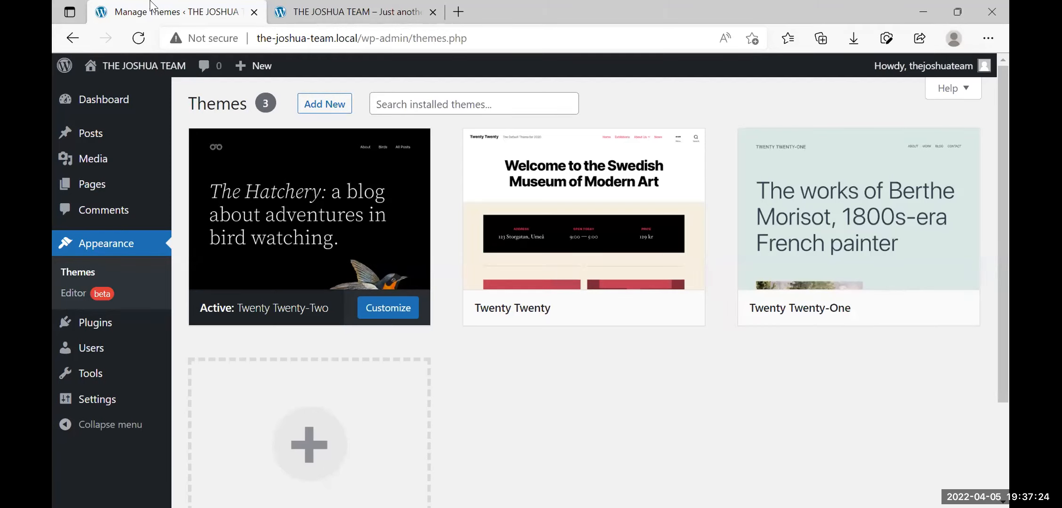
pyautogui.moveTo(345, 272)
# Search the theme directory for 'hello elementor', then install and activate the Hello Elementor theme
pyautogui.click(320, 105)
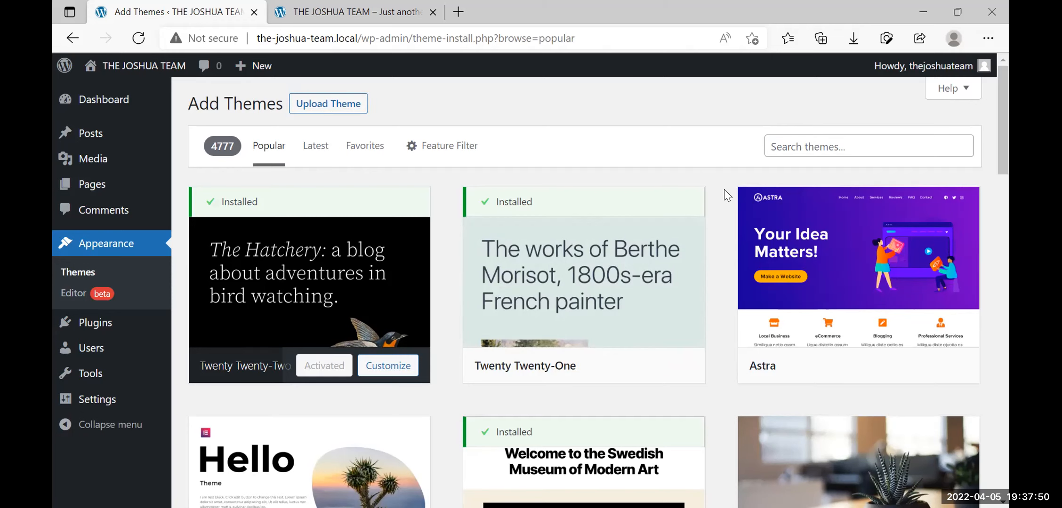
pyautogui.scroll(-3, 725, 189)
pyautogui.scroll(3, 724, 189)
pyautogui.click(812, 143)
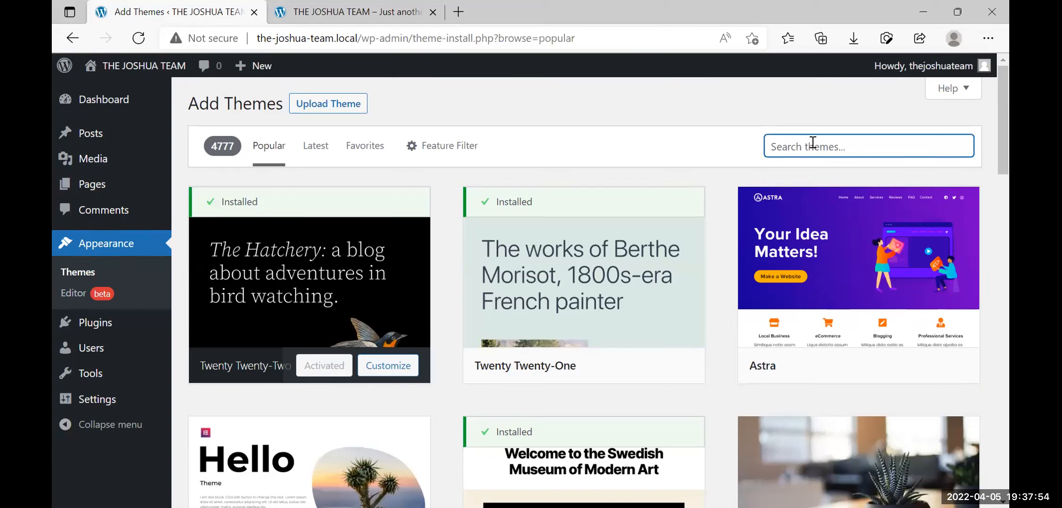
pyautogui.write('hello elementor')
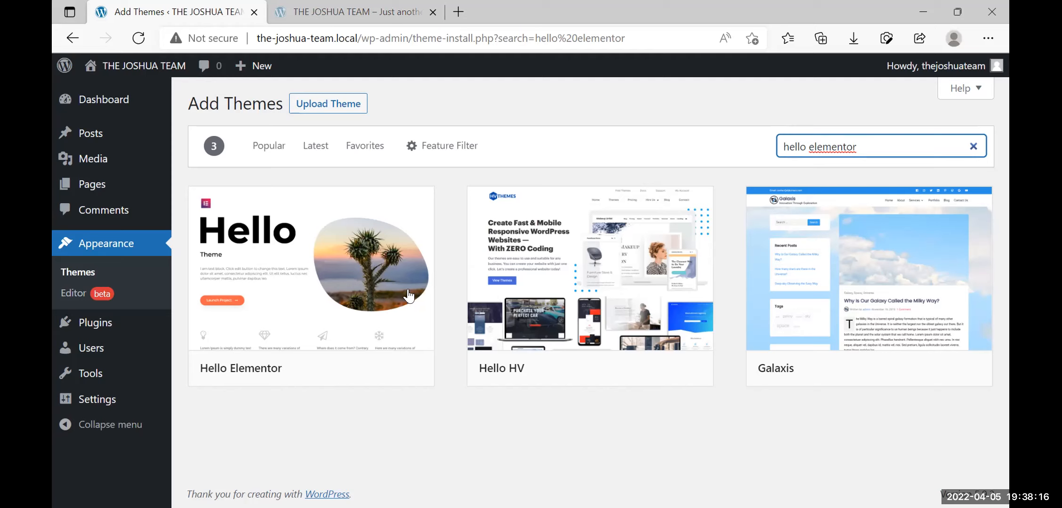
pyautogui.click(342, 372)
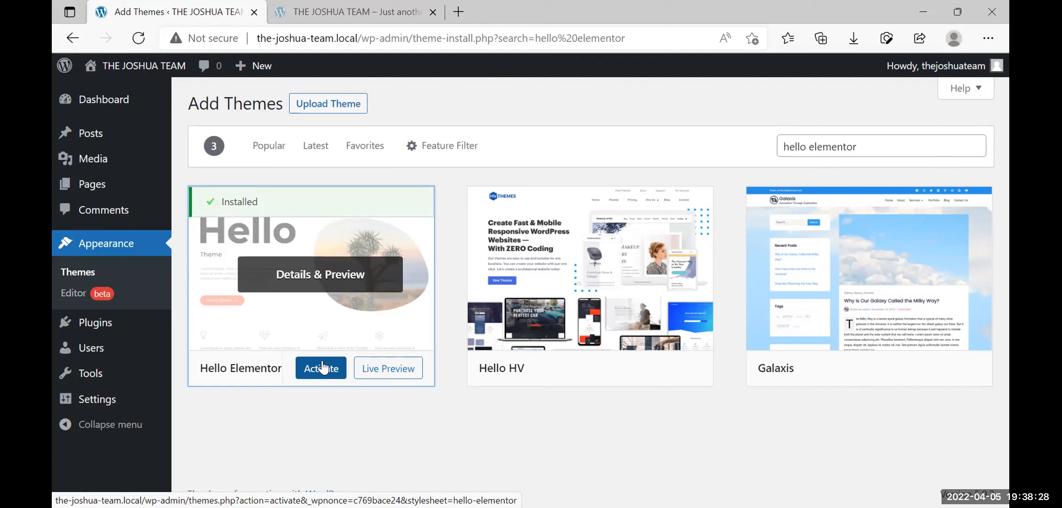
pyautogui.click(323, 368)
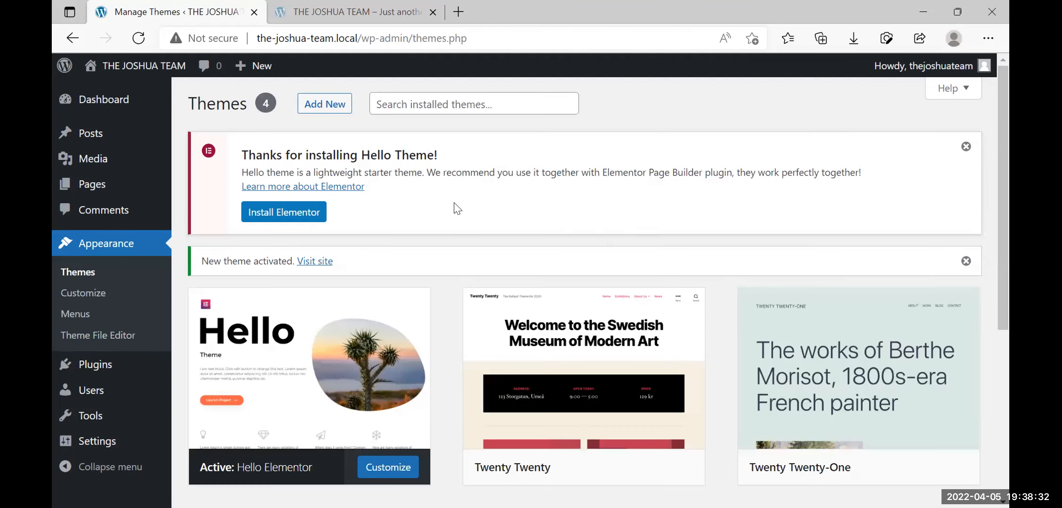
pyautogui.scroll(-5, 444, 332)
pyautogui.scroll(5, 445, 332)
pyautogui.scroll(-4, 445, 329)
pyautogui.scroll(4, 445, 330)
# Reload the live front page to see the plain Hello Elementor look, then return to Themes
pyautogui.click(356, 11)
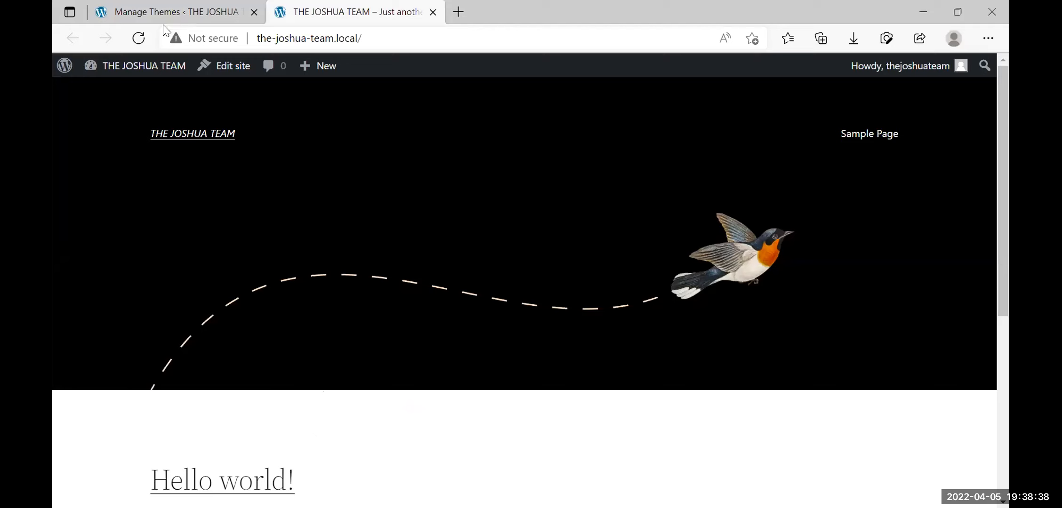
pyautogui.click(138, 39)
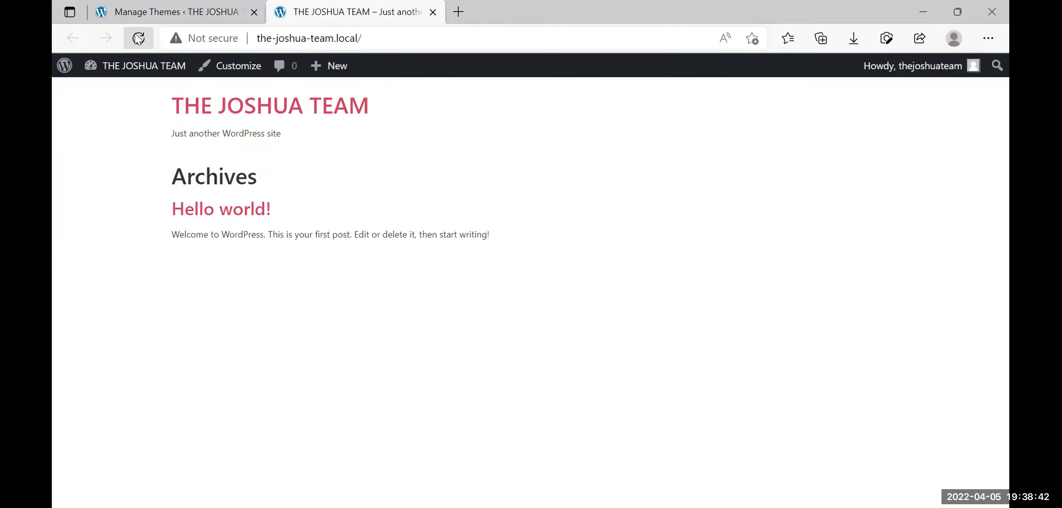
pyautogui.click(176, 2)
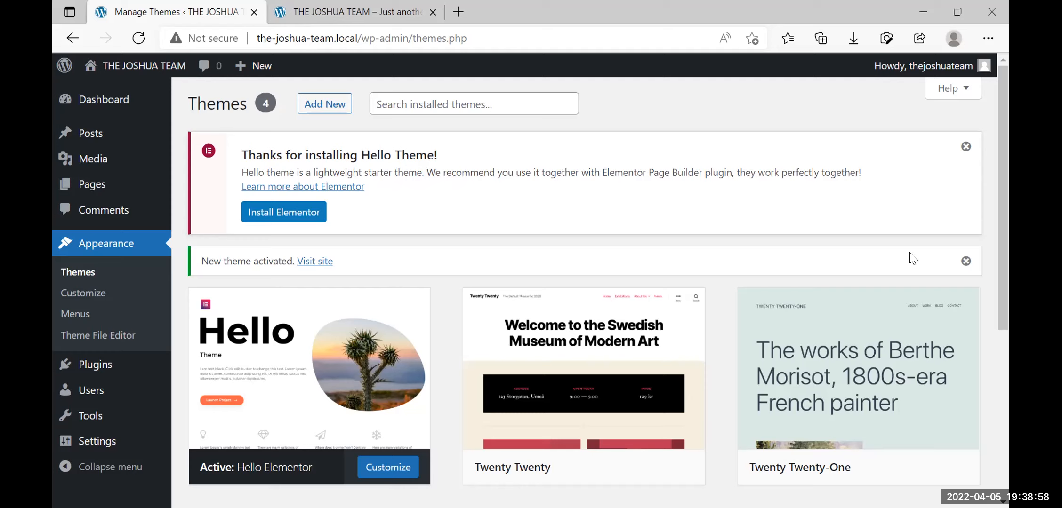
# Dismiss the theme notice and install Elementor Website Builder 3.6.2 from the Hello Theme banner
pyautogui.click(967, 261)
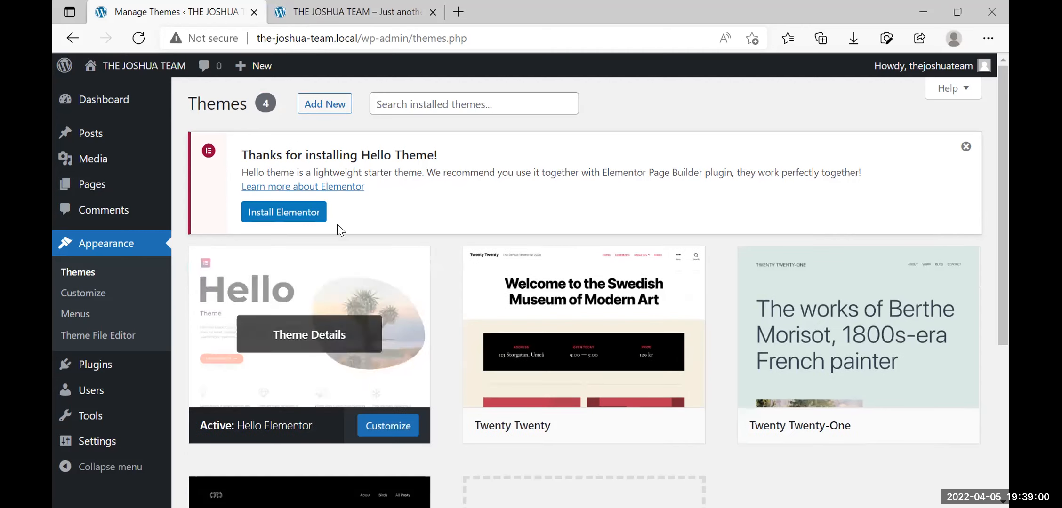
pyautogui.click(281, 216)
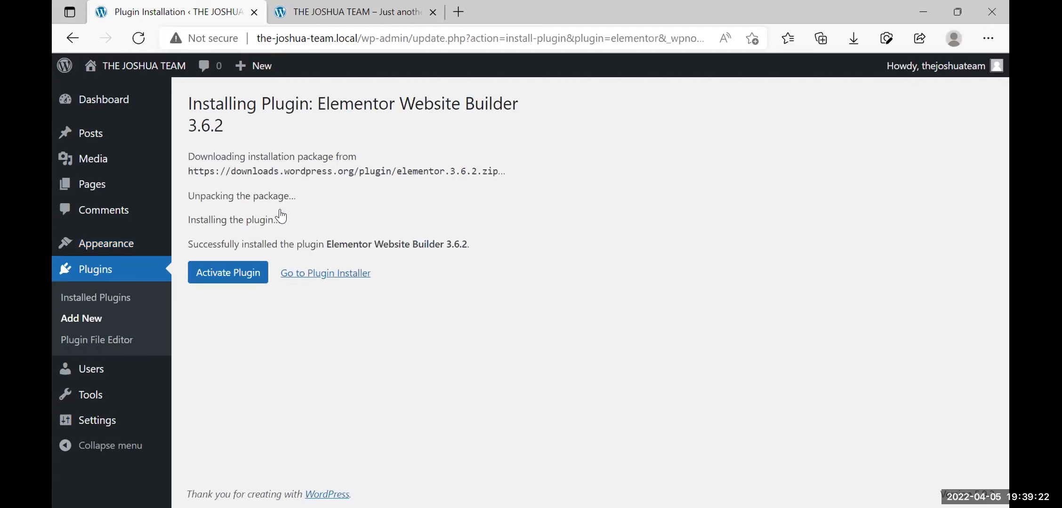
pyautogui.click(230, 274)
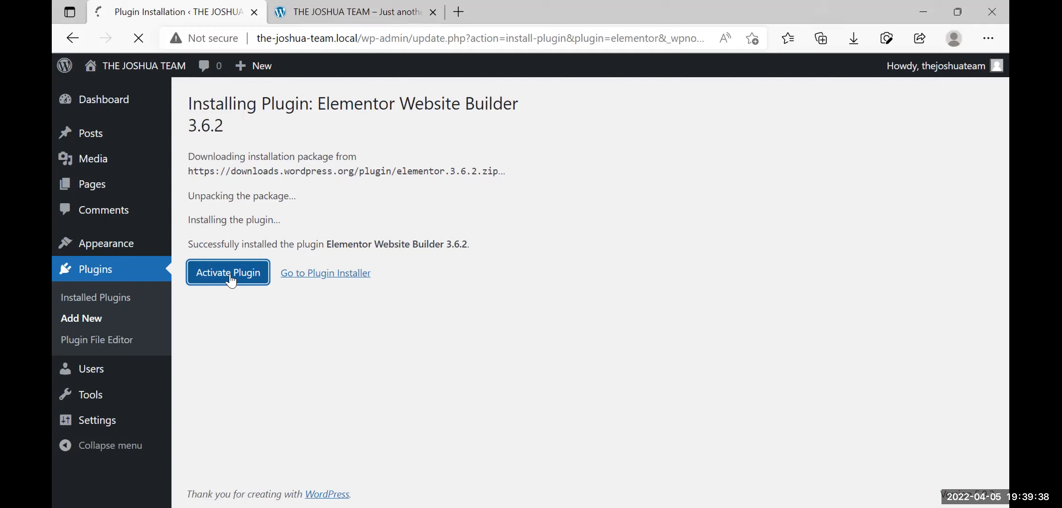
pyautogui.click(230, 274)
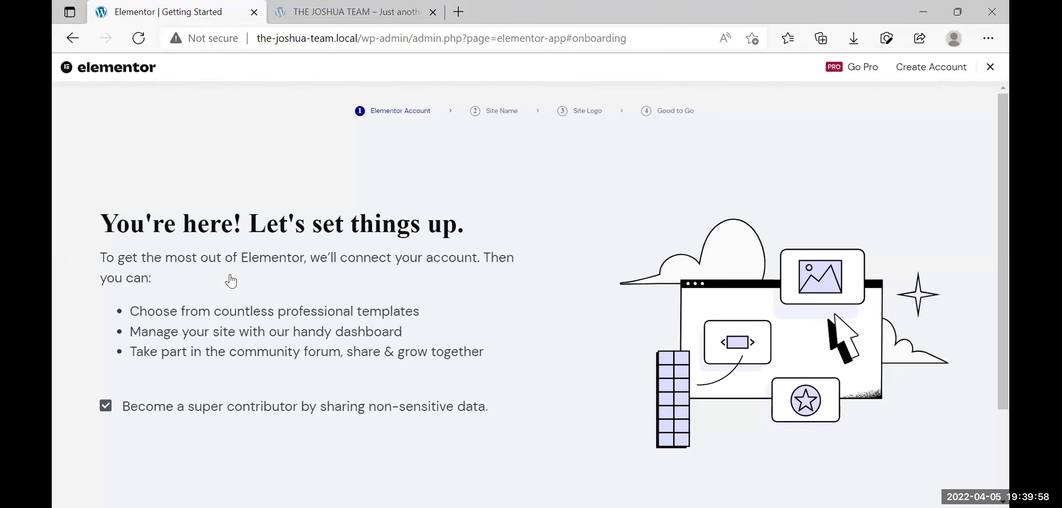
pyautogui.scroll(-3, 365, 282)
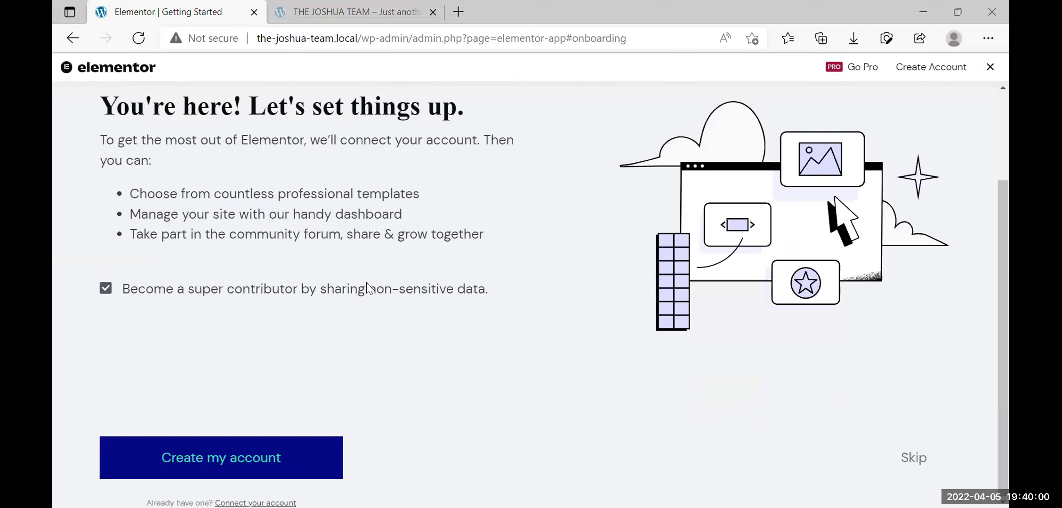
pyautogui.scroll(1, 366, 282)
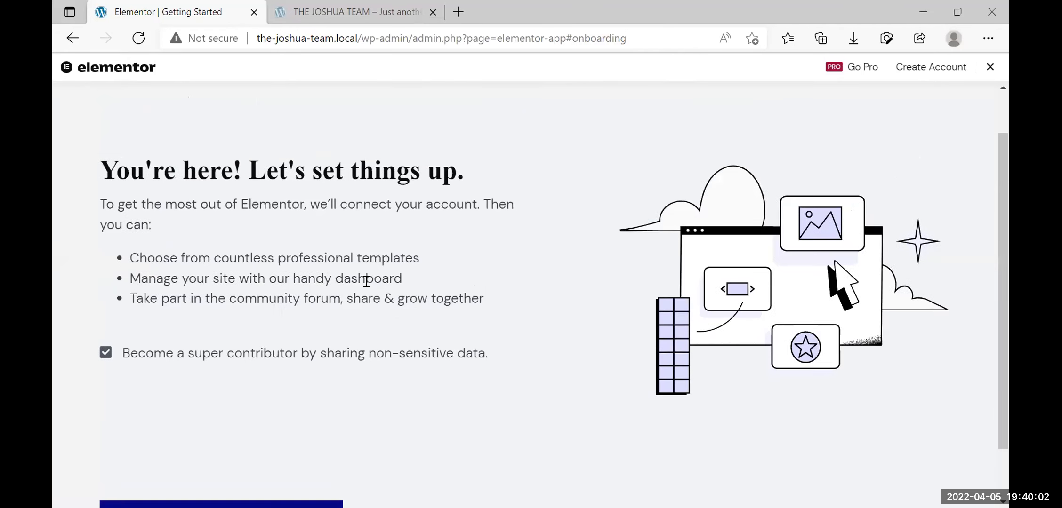
pyautogui.scroll(-1, 366, 282)
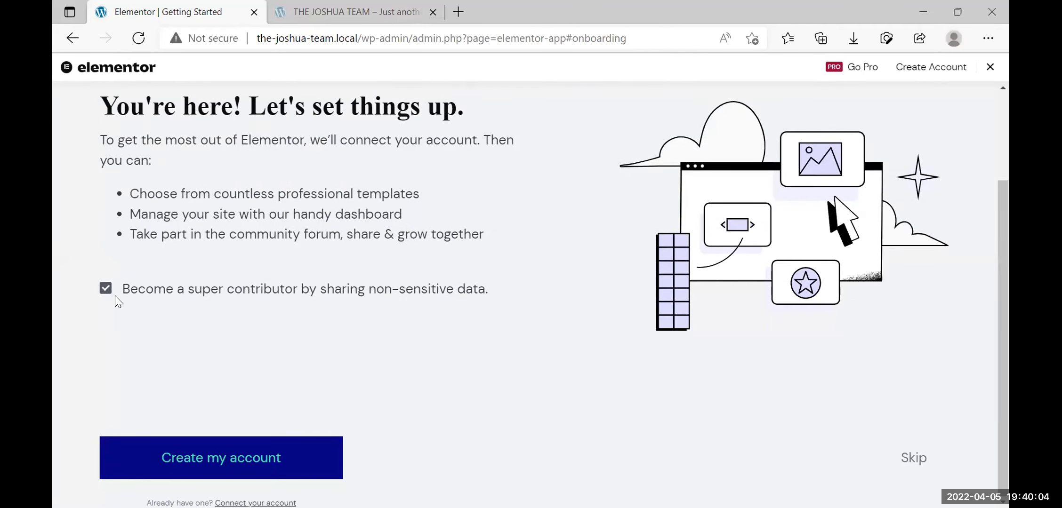
pyautogui.click(105, 290)
pyautogui.scroll(3, 279, 417)
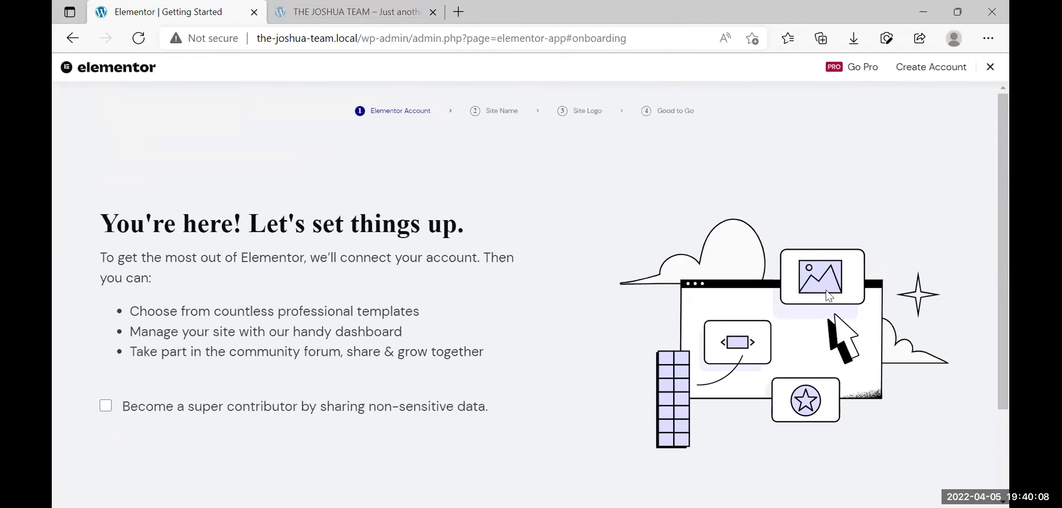
pyautogui.click(71, 38)
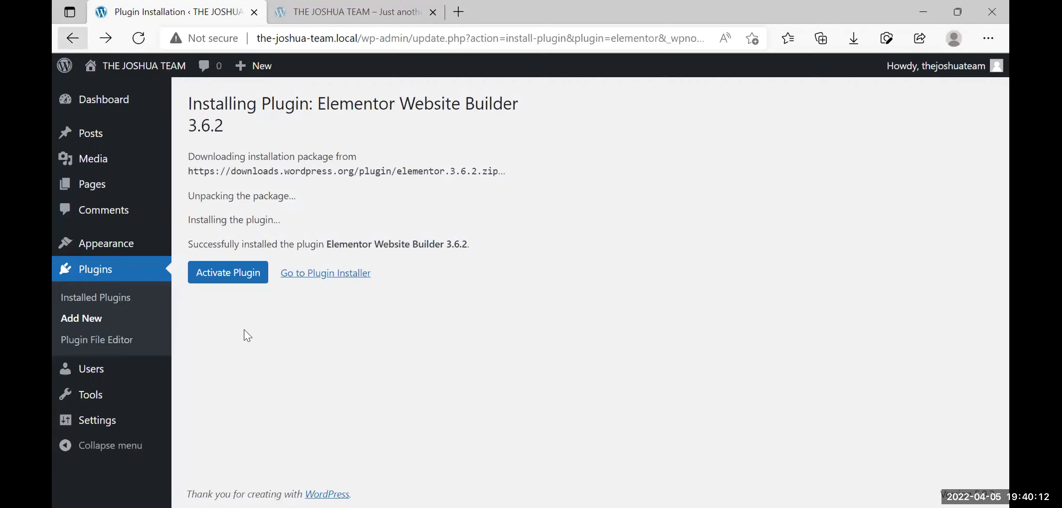
# Activate Elementor 3.6.2, dismiss the activation notice, and go to the admin Dashboard
pyautogui.click(228, 279)
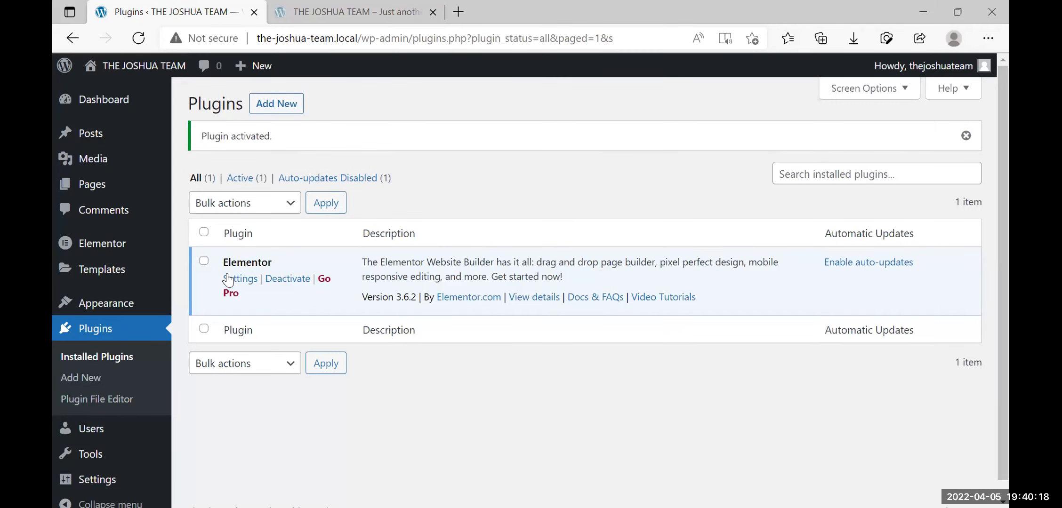
pyautogui.click(963, 137)
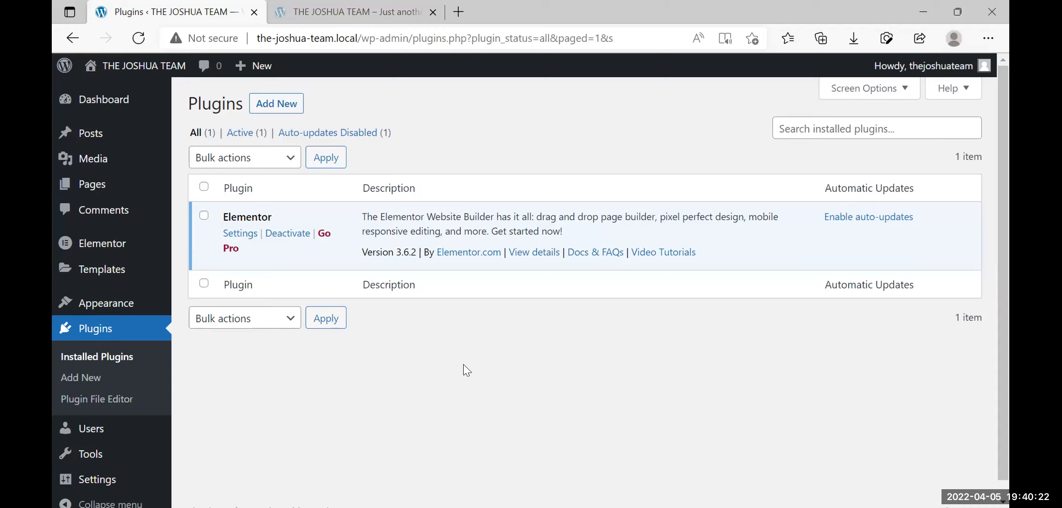
pyautogui.click(100, 104)
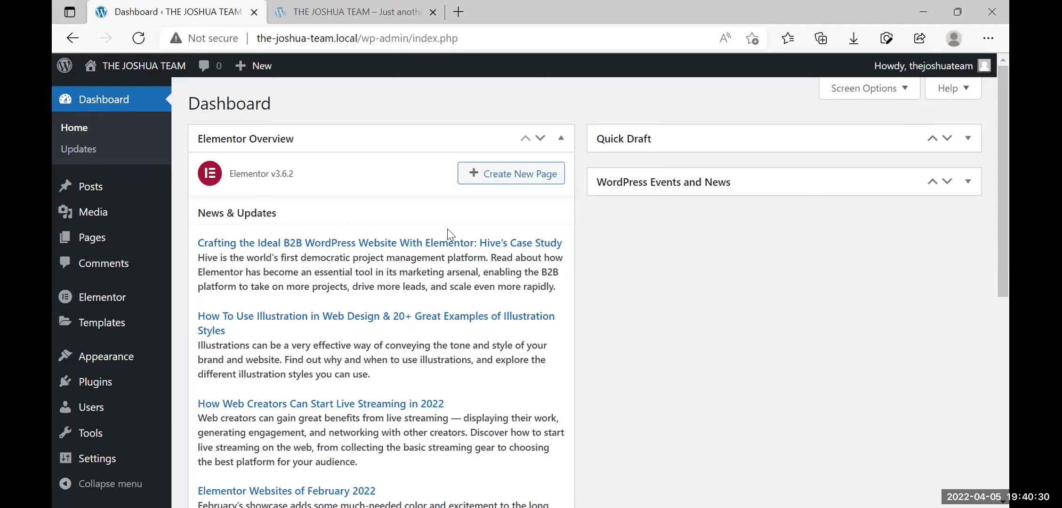
# Collapse the Elementor Overview dashboard box and view the live front page in its tab
pyautogui.click(561, 138)
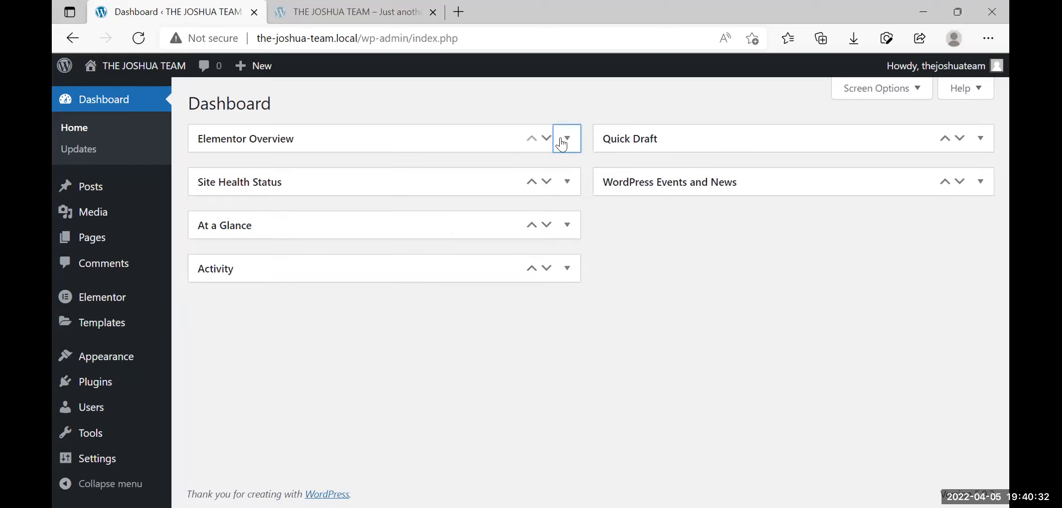
pyautogui.moveTo(99, 302)
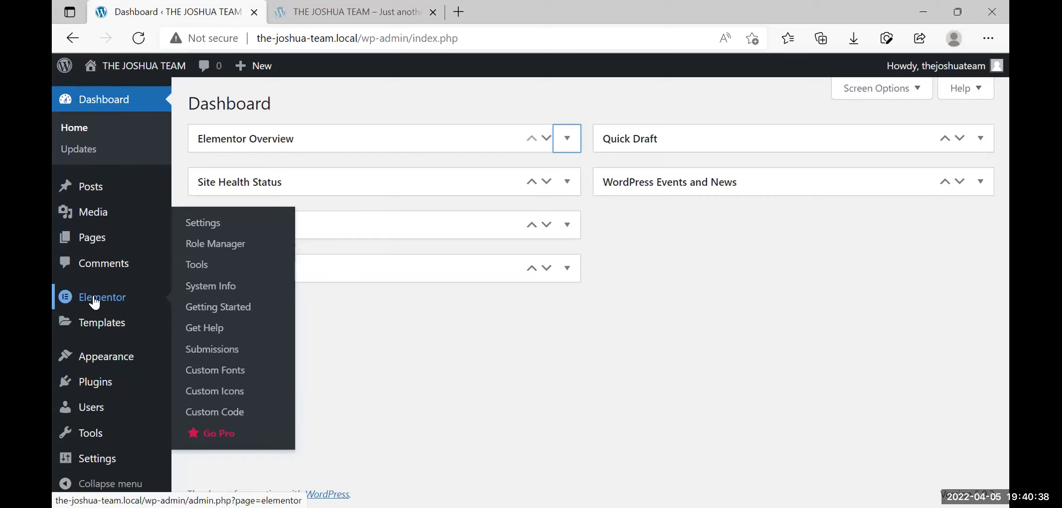
pyautogui.click(371, 327)
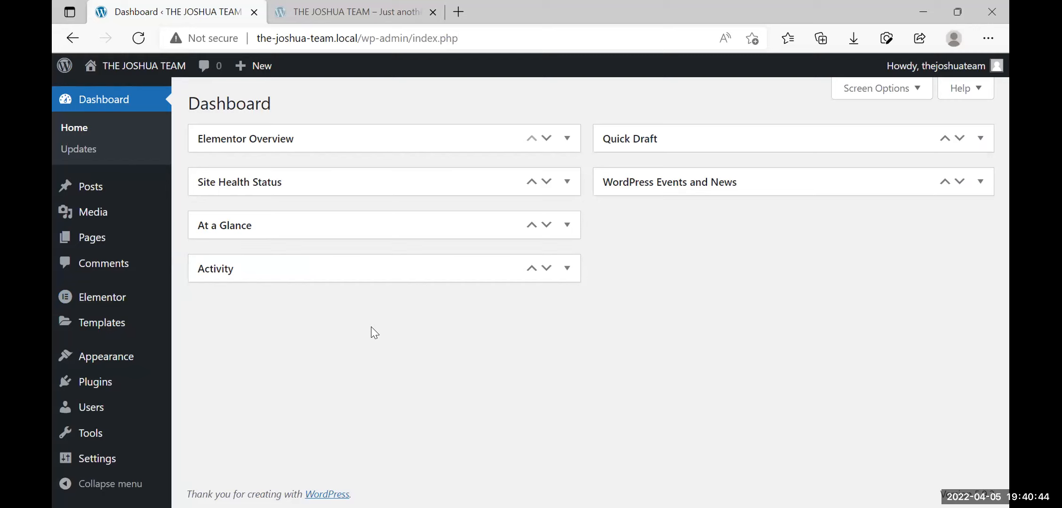
pyautogui.click(352, 8)
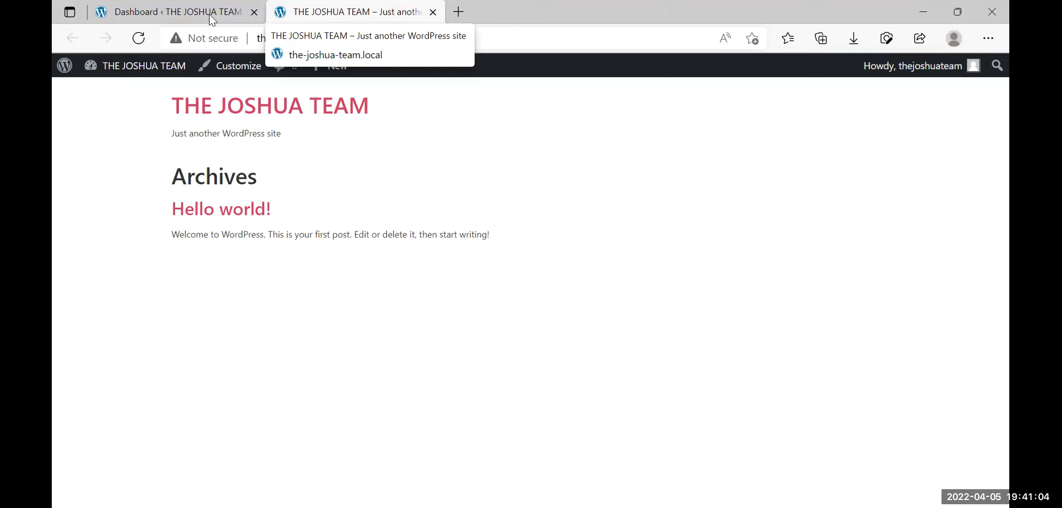
# Return to the admin tab and open Settings > General
pyautogui.click(166, 6)
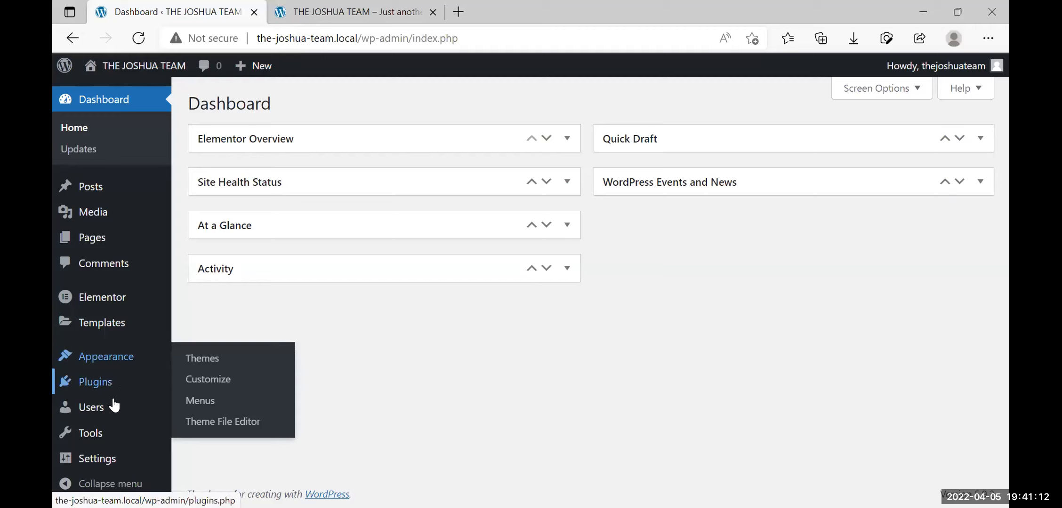
pyautogui.moveTo(99, 462)
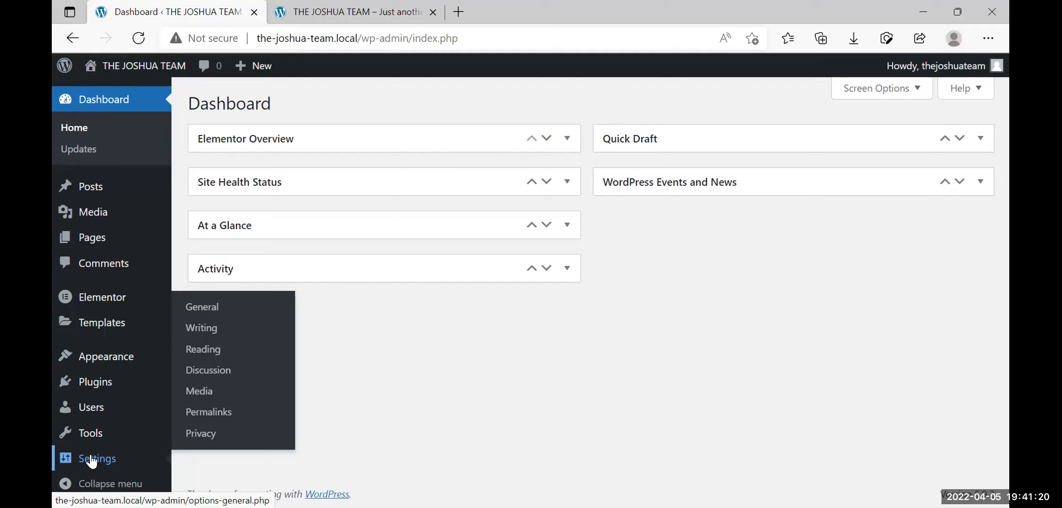
pyautogui.click(207, 309)
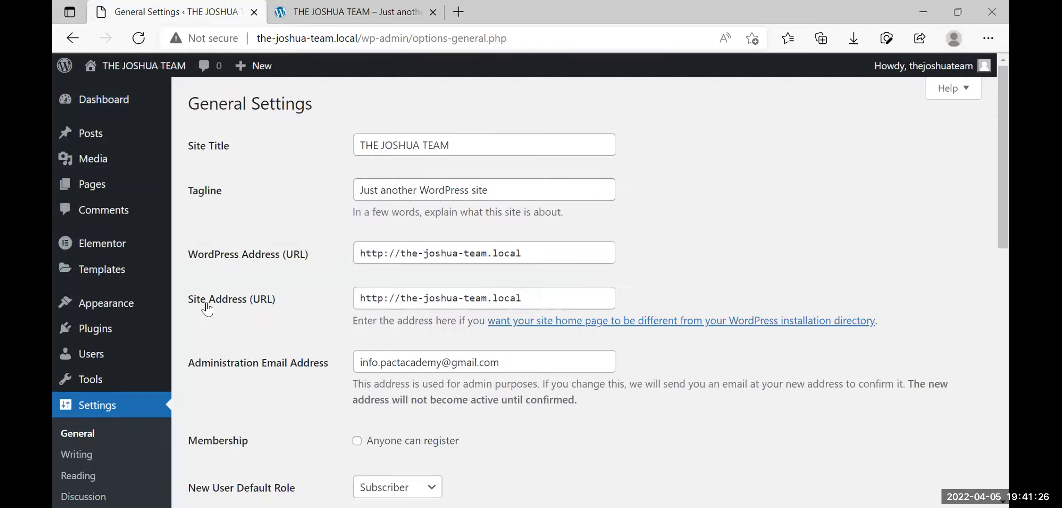
# Erase the tagline 'Just another WordPress site', save General settings, and view the front page
pyautogui.click(524, 189)
pyautogui.press('BackSpace')
pyautogui.press('BackSpace')
pyautogui.press('BackSpace')
pyautogui.press('BackSpace')
pyautogui.press('BackSpace')
pyautogui.press('BackSpace')
pyautogui.press('BackSpace')
pyautogui.press('BackSpace')
pyautogui.press('BackSpace')
pyautogui.press('BackSpace')
pyautogui.press('BackSpace')
pyautogui.press('BackSpace')
pyautogui.press('BackSpace')
pyautogui.press('BackSpace')
pyautogui.press('BackSpace')
pyautogui.press('BackSpace')
pyautogui.press('BackSpace')
pyautogui.press('BackSpace')
pyautogui.press('BackSpace')
pyautogui.press('BackSpace')
pyautogui.press('BackSpace')
pyautogui.press('BackSpace')
pyautogui.press('BackSpace')
pyautogui.press('BackSpace')
pyautogui.press('BackSpace')
pyautogui.press('BackSpace')
pyautogui.press('BackSpace')
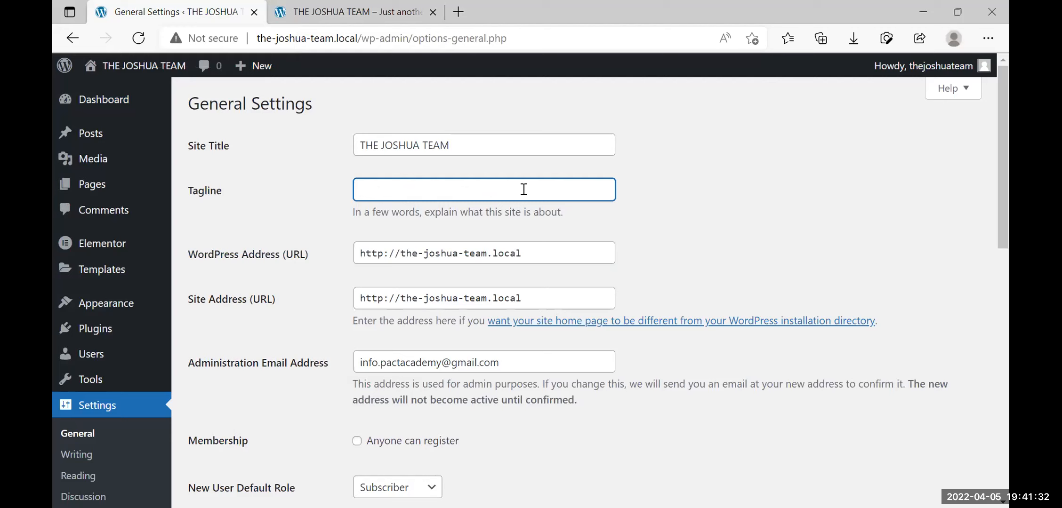
pyautogui.click(314, 273)
pyautogui.scroll(-10, 314, 274)
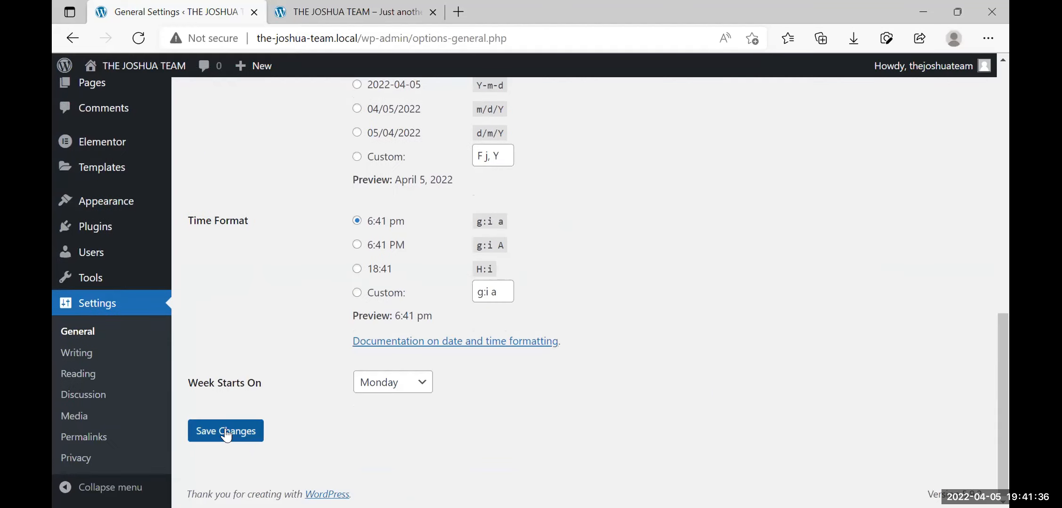
pyautogui.click(227, 436)
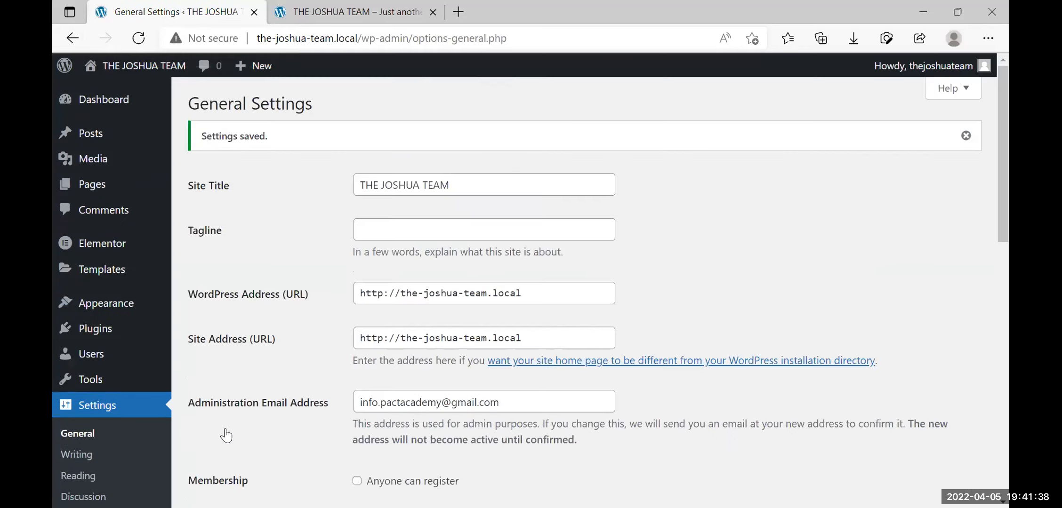
pyautogui.click(336, 8)
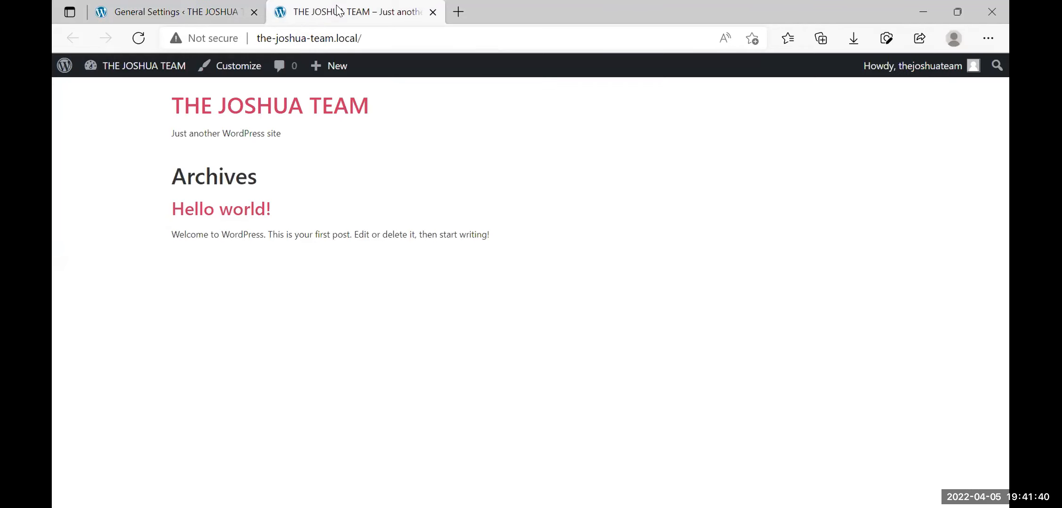
pyautogui.click(138, 38)
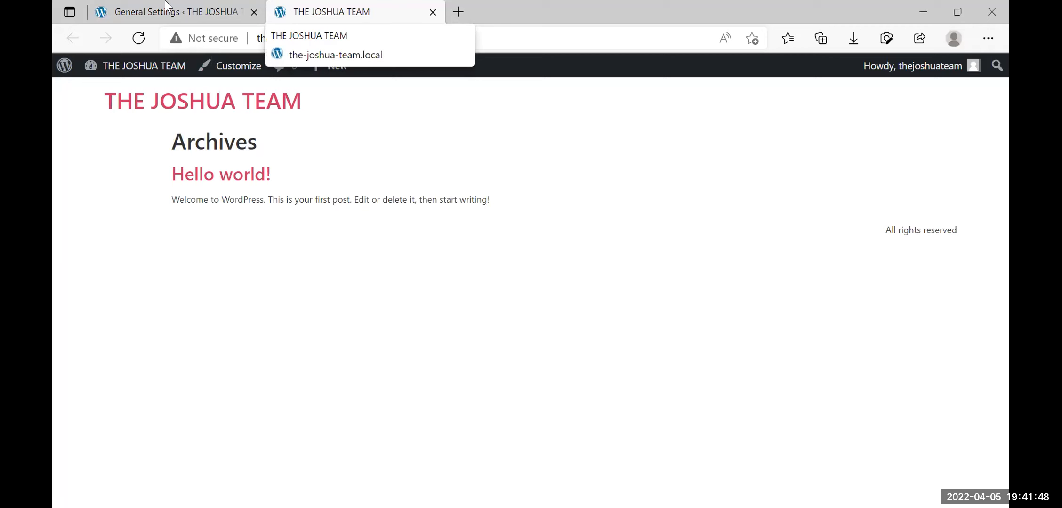
pyautogui.hotkey('ctrl', 'Tab')
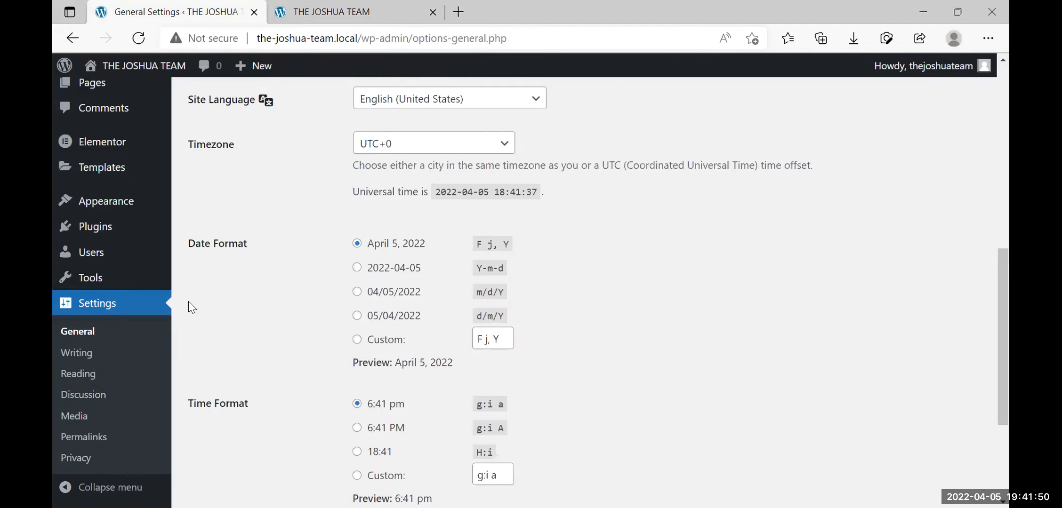
# Set permalinks to the Post name structure (/%postname%/), save, and dismiss the confirmation notice
pyautogui.click(93, 440)
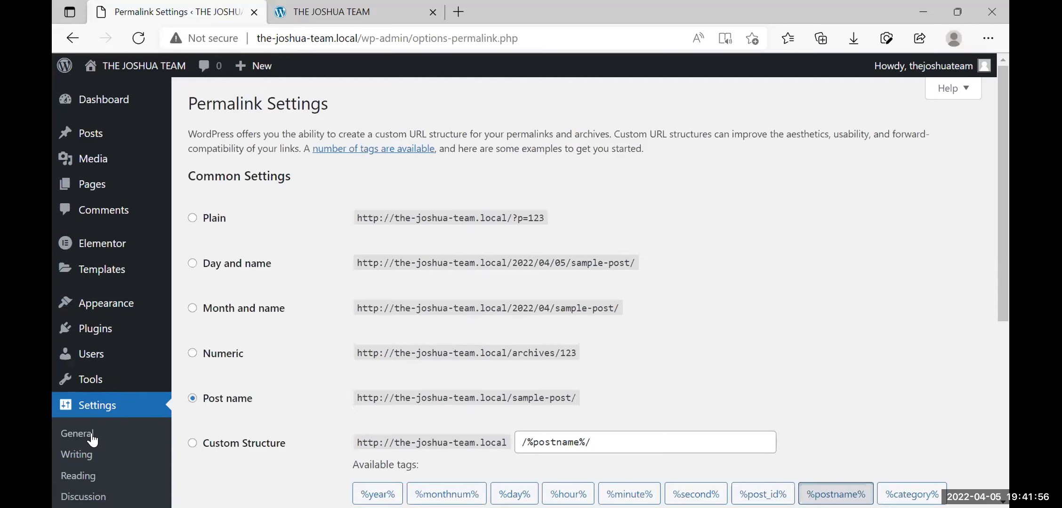
pyautogui.scroll(-5, 325, 407)
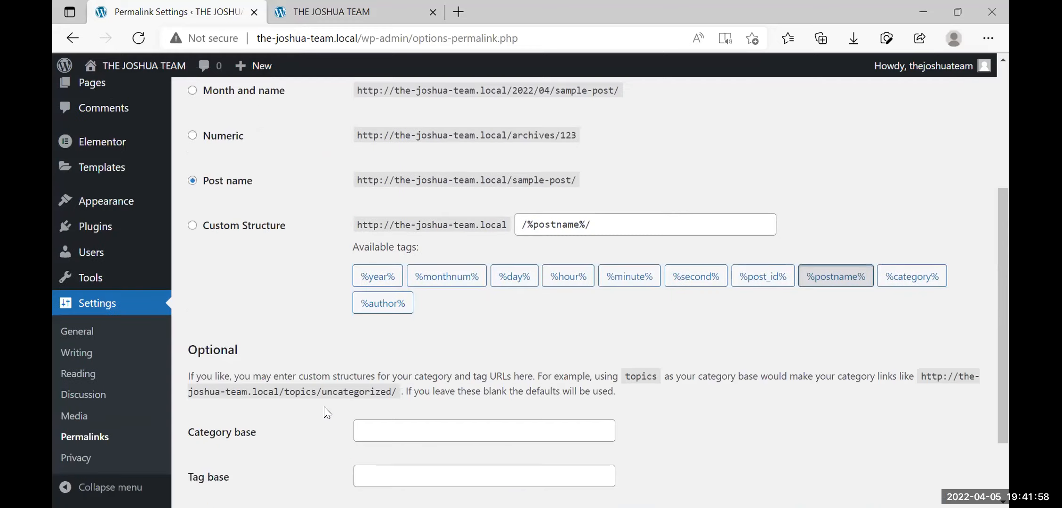
pyautogui.scroll(5, 324, 408)
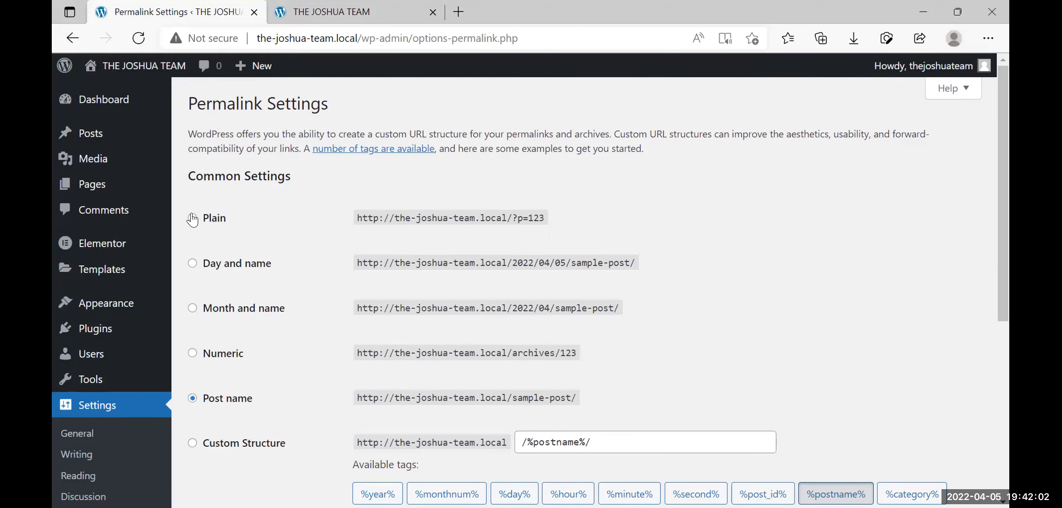
pyautogui.click(193, 263)
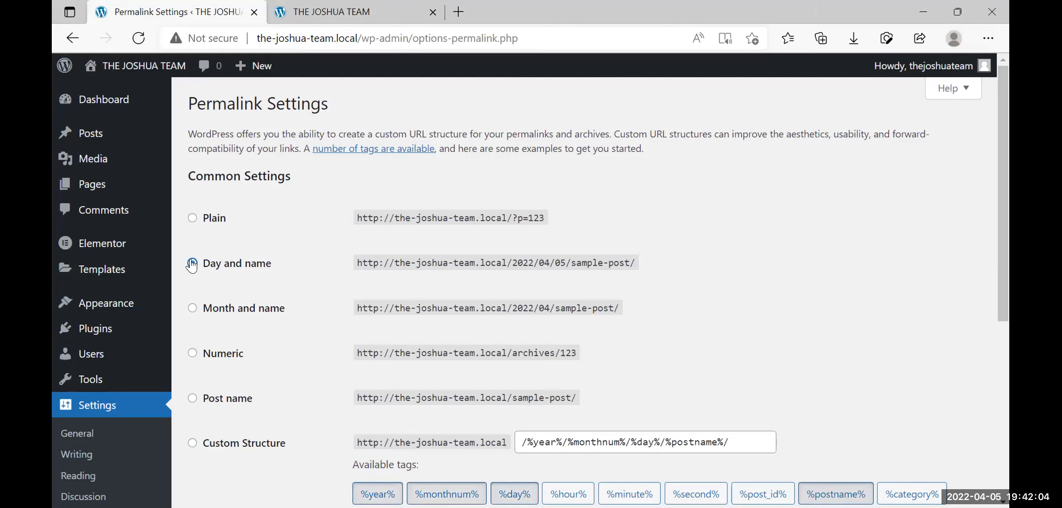
pyautogui.click(193, 309)
pyautogui.scroll(-3, 195, 308)
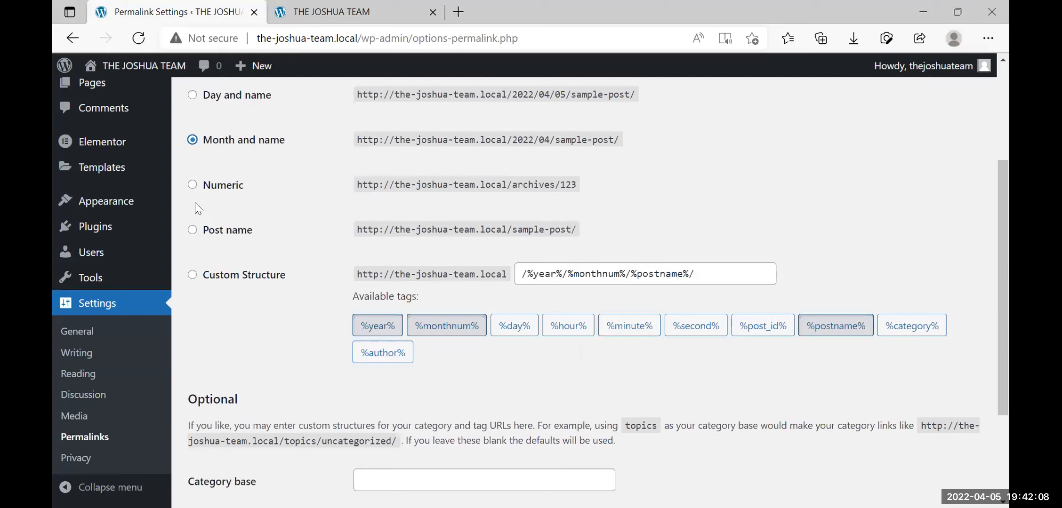
pyautogui.click(192, 234)
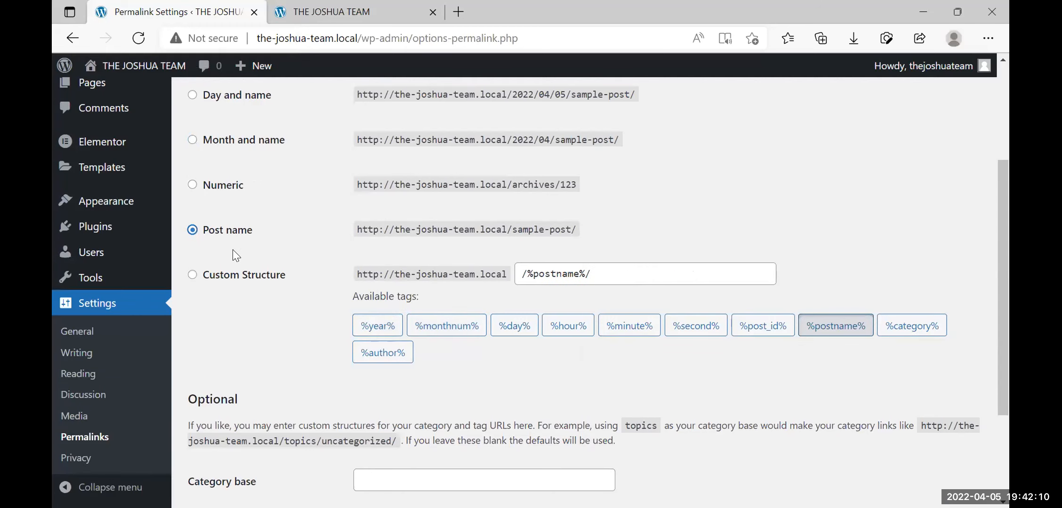
pyautogui.scroll(-3, 236, 256)
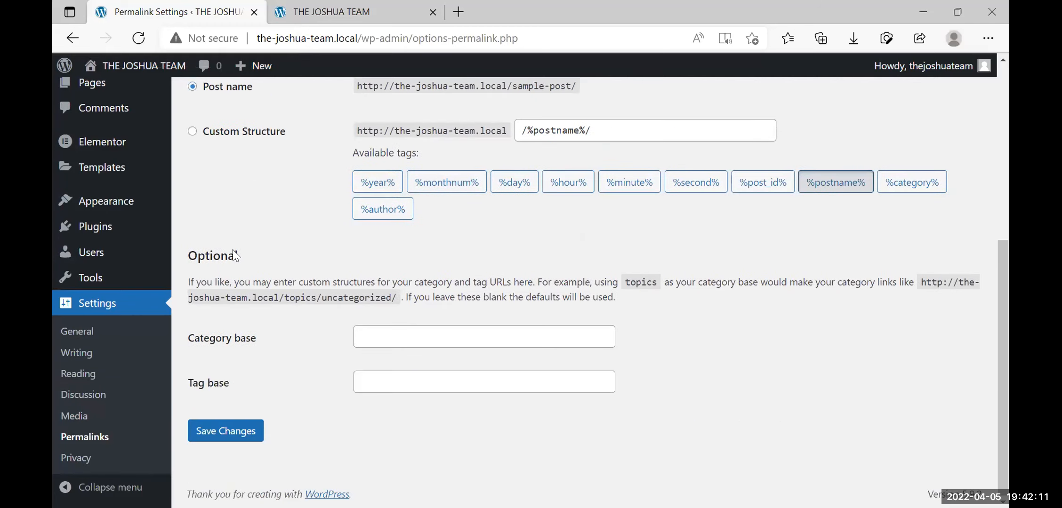
pyautogui.click(234, 436)
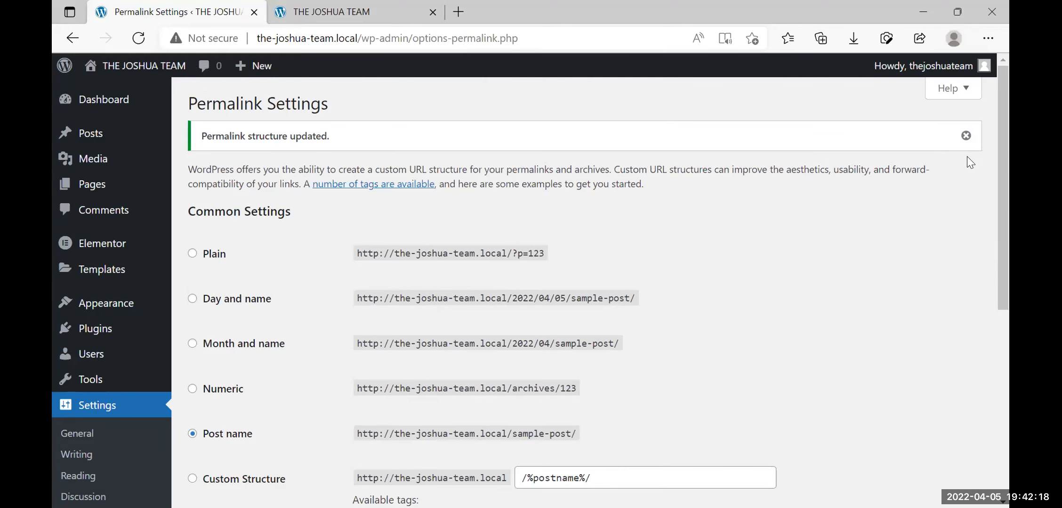
pyautogui.click(966, 136)
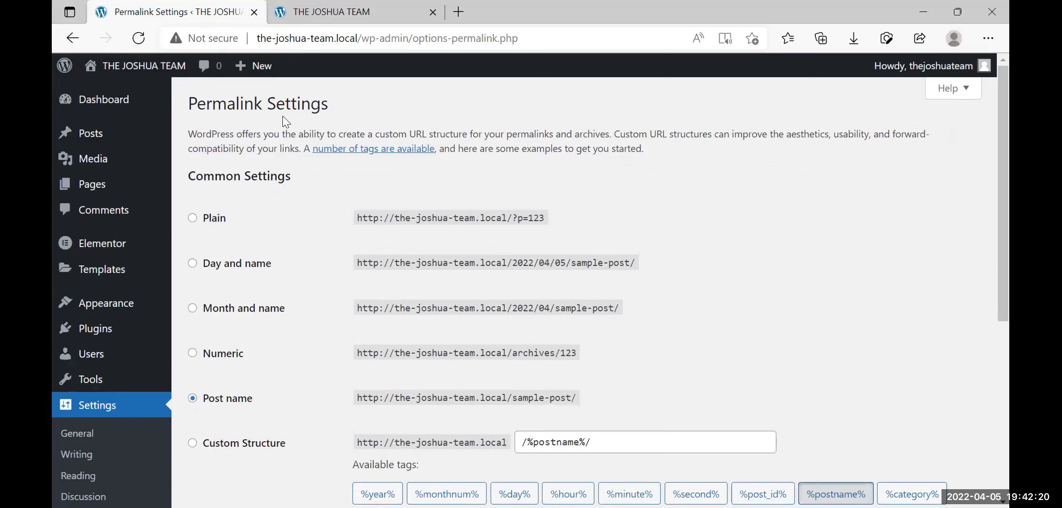
# Glance at the live front page, then return to the admin Dashboard
pyautogui.click(359, 14)
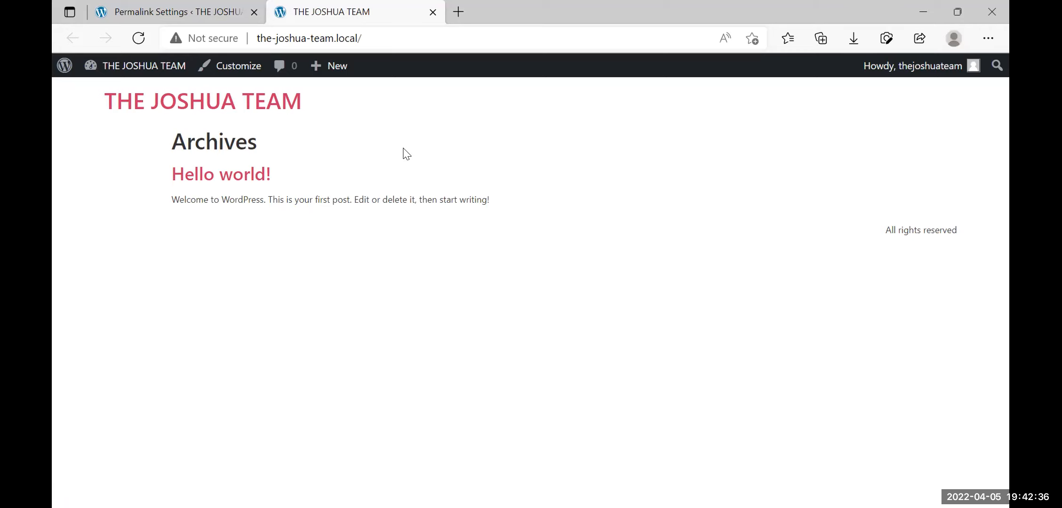
pyautogui.click(133, 7)
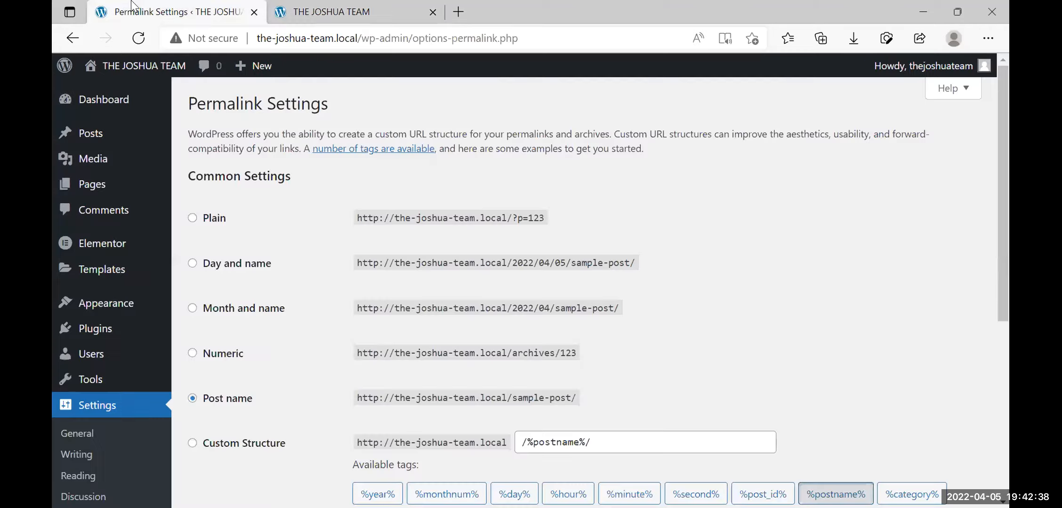
pyautogui.click(93, 107)
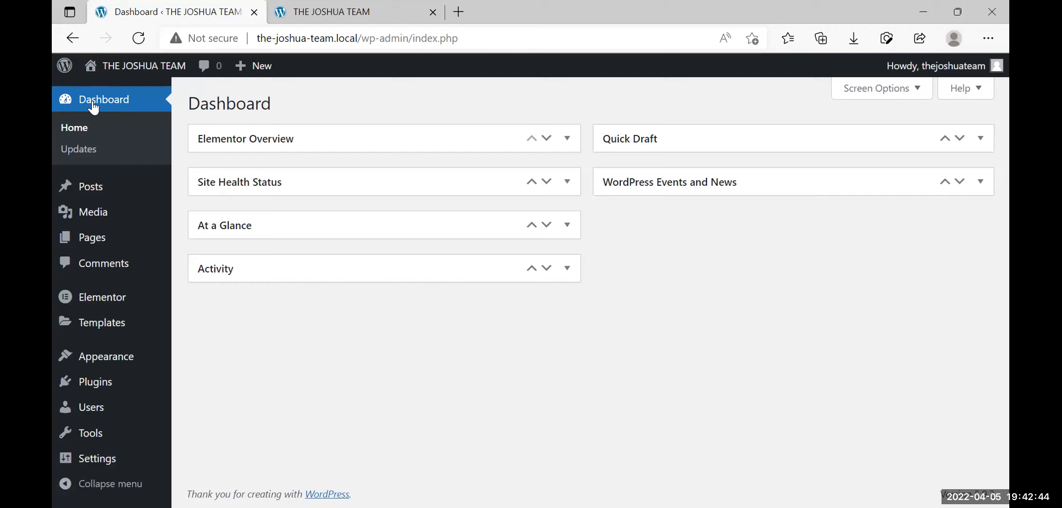
# Drag the Activity box under Quick Draft in the right column, then view the front page
pyautogui.moveTo(323, 263); pyautogui.dragTo(738, 183)
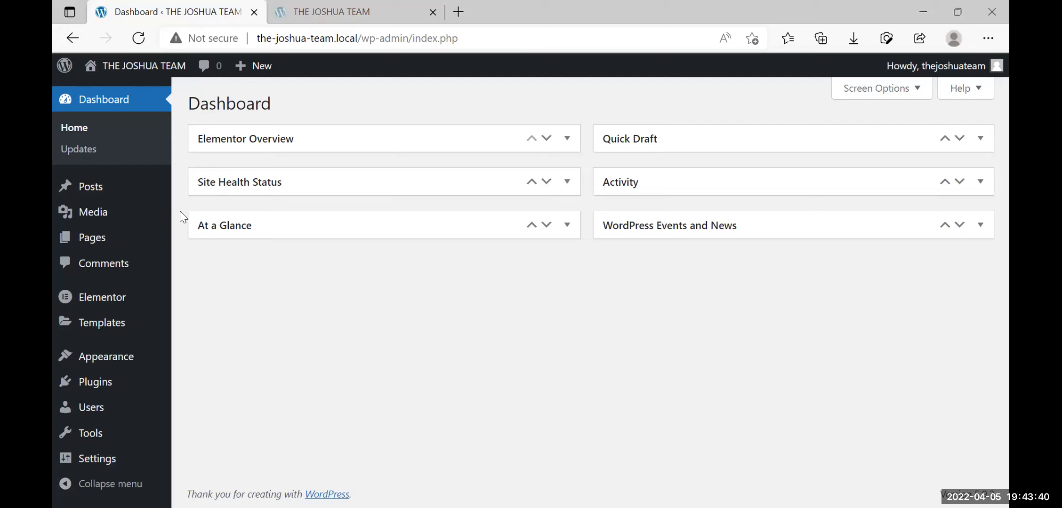
pyautogui.click(347, 9)
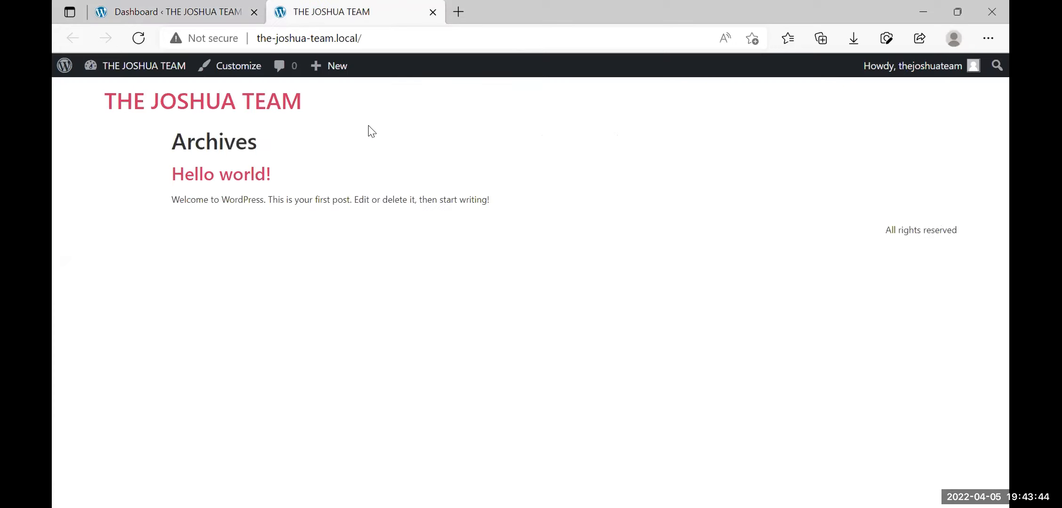